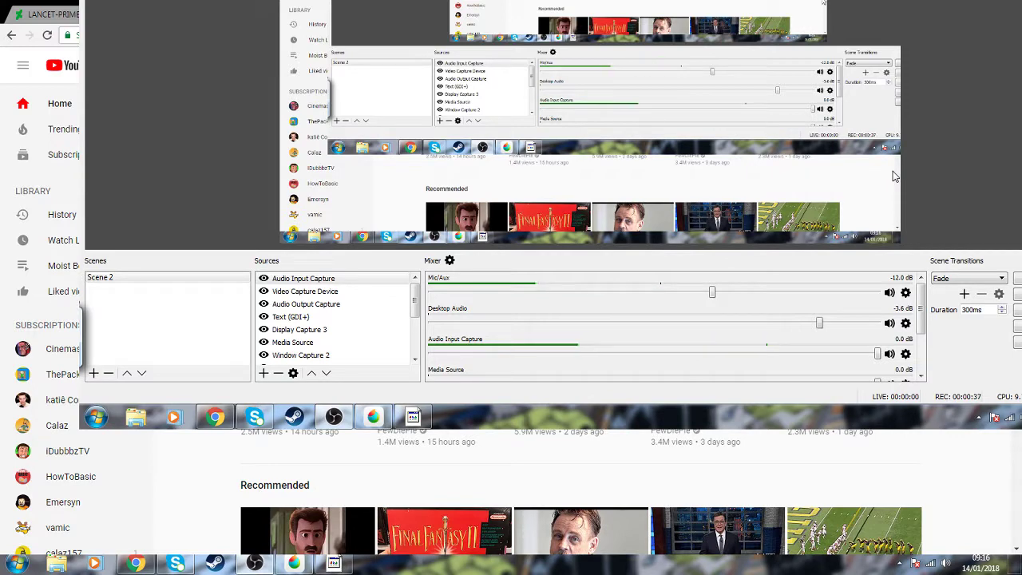
Step: Switch from OBS to MediBang Paint Pro, which shows the sheet of doodled characters
{"action": "left_click", "coordinate": [299, 564]}
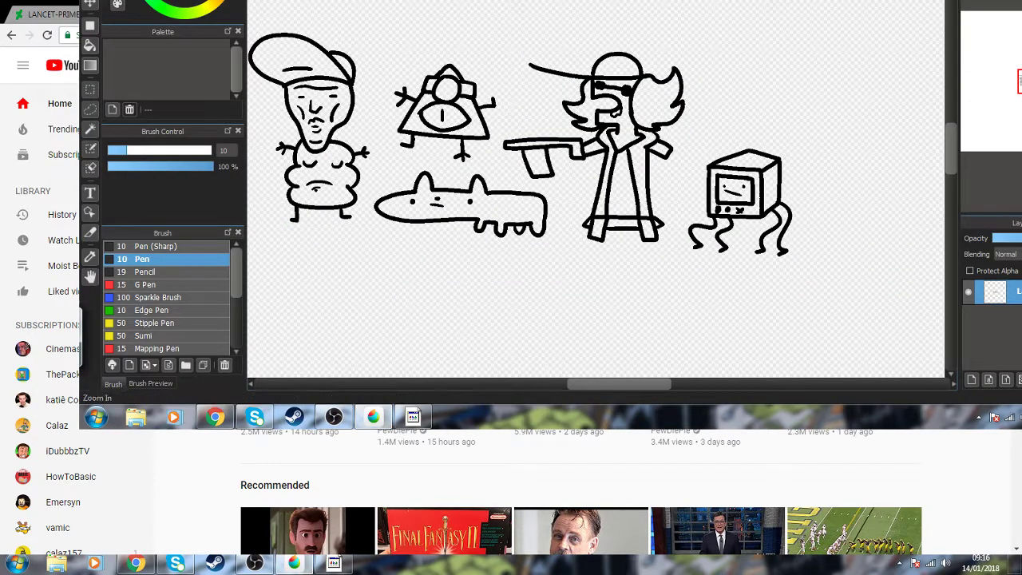
Step: Zoom in on the doodle sheet, pan to the left figure, and browse the File and Image menus
{"action": "key", "text": "ctrl+plus"}
{"action": "mouse_move", "coordinate": [559, 200]}
{"action": "left_mouse_down"}
{"action": "mouse_move", "coordinate": [543, 136]}
{"action": "mouse_move", "coordinate": [863, 135]}
{"action": "mouse_move", "coordinate": [759, 207]}
{"action": "mouse_move", "coordinate": [727, 271]}
{"action": "left_mouse_up"}
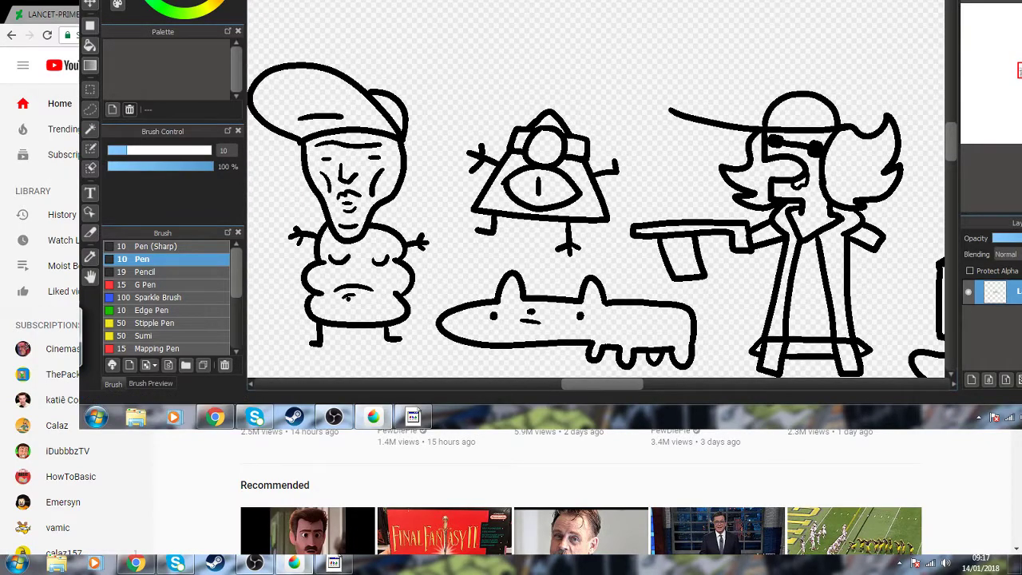
{"action": "key", "text": "alt+f"}
{"action": "key", "text": "Right"}
{"action": "key", "text": "Right"}
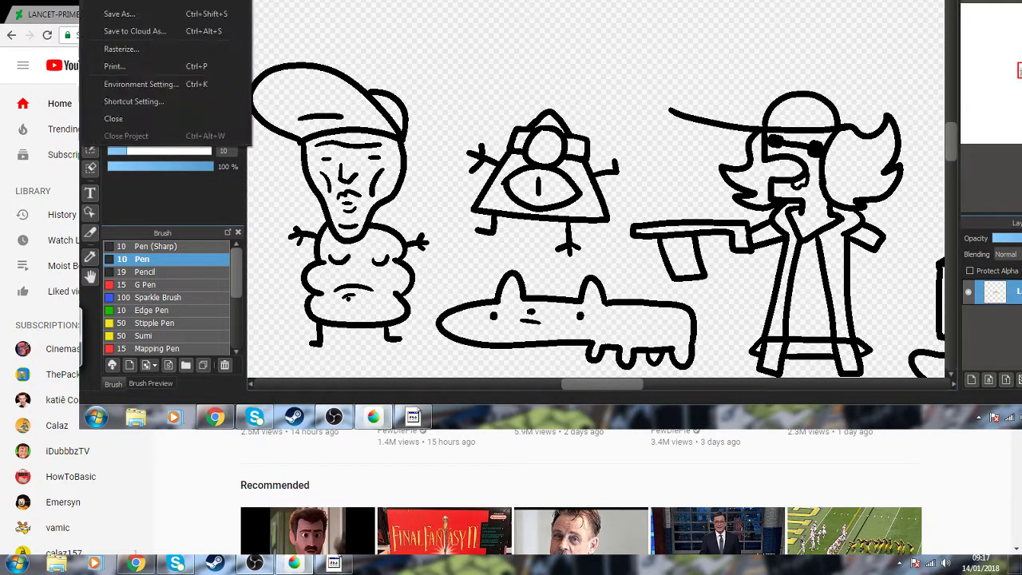
Step: Create a 6000 × 6000 px canvas with a transparent background and zoom in on it
{"action": "key", "text": "ctrl+n"}
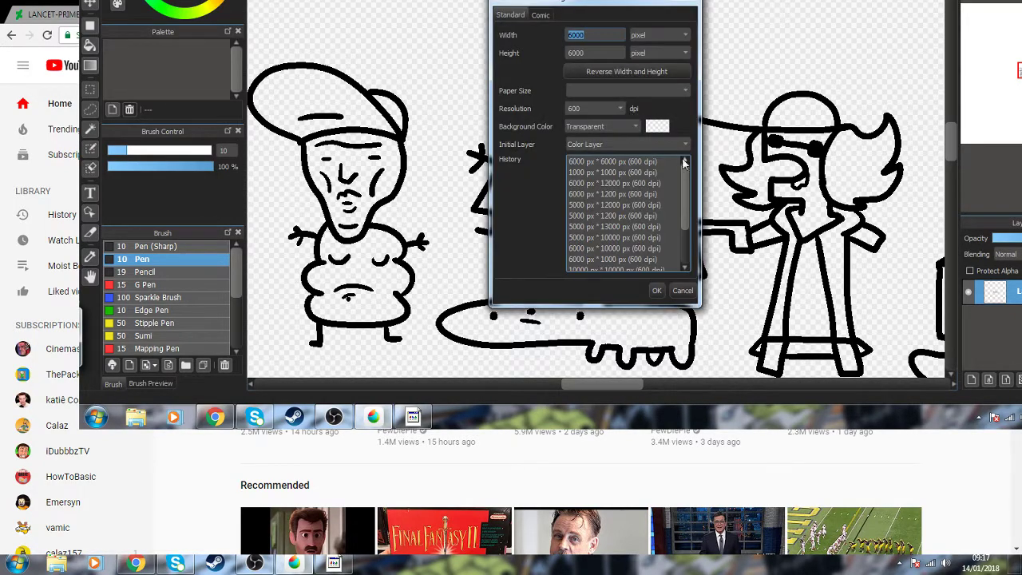
{"action": "left_click", "coordinate": [603, 126]}
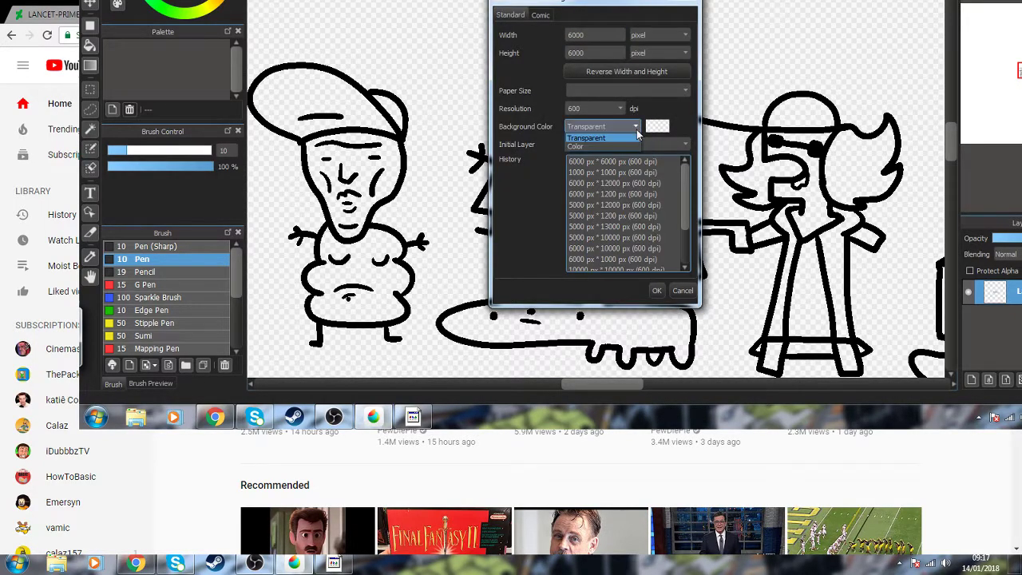
{"action": "left_click", "coordinate": [656, 291]}
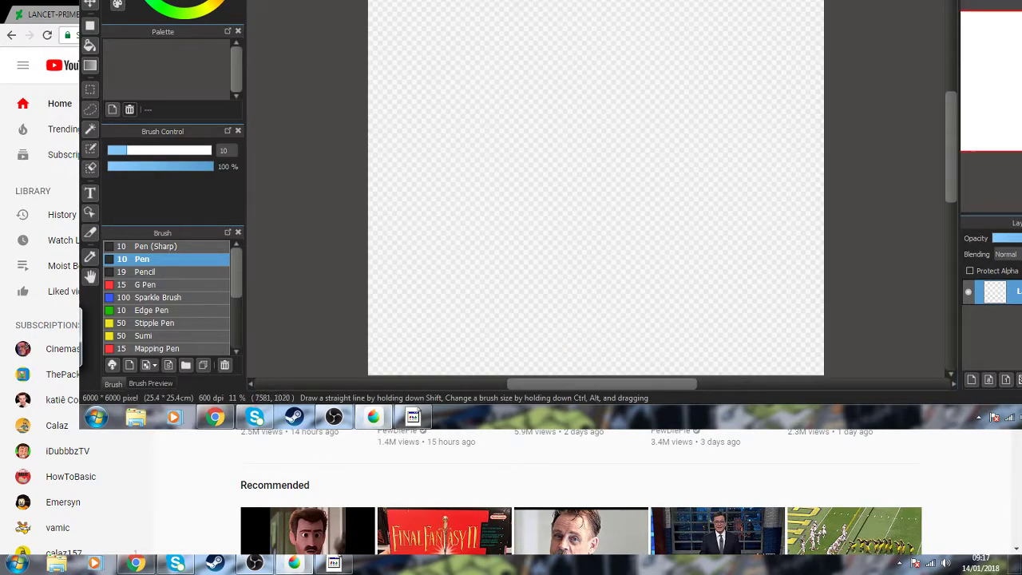
{"action": "scroll", "coordinate": [837, 60], "scroll_direction": "up", "scroll_amount": 3}
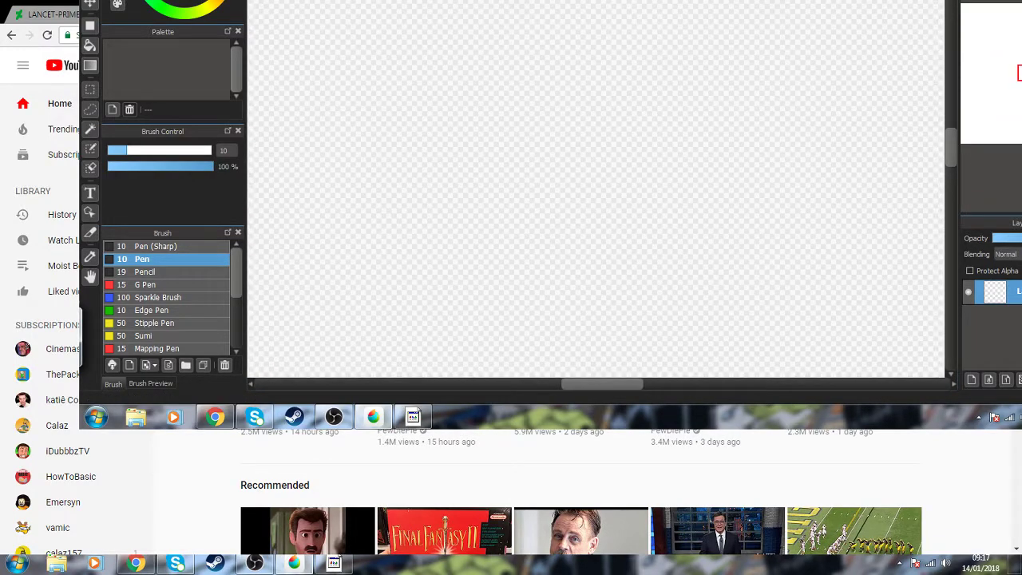
{"action": "scroll", "coordinate": [596, 188], "scroll_direction": "up", "scroll_amount": 1}
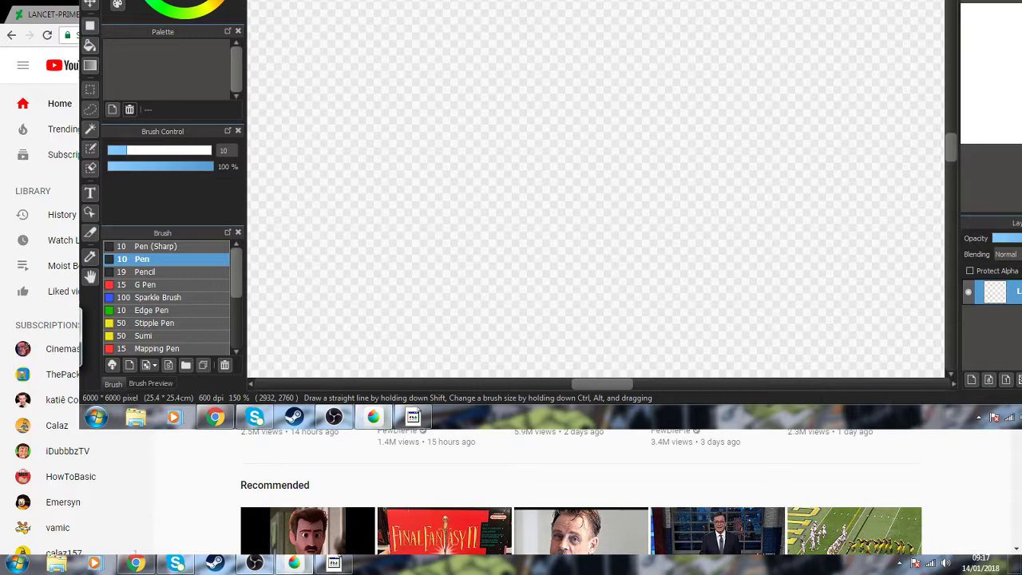
Step: Draw the body outline with a straight top and rounded bottom, undoing several false starts
{"action": "left_click_drag", "start_coordinate": [472, 2], "coordinate": [639, 268]}
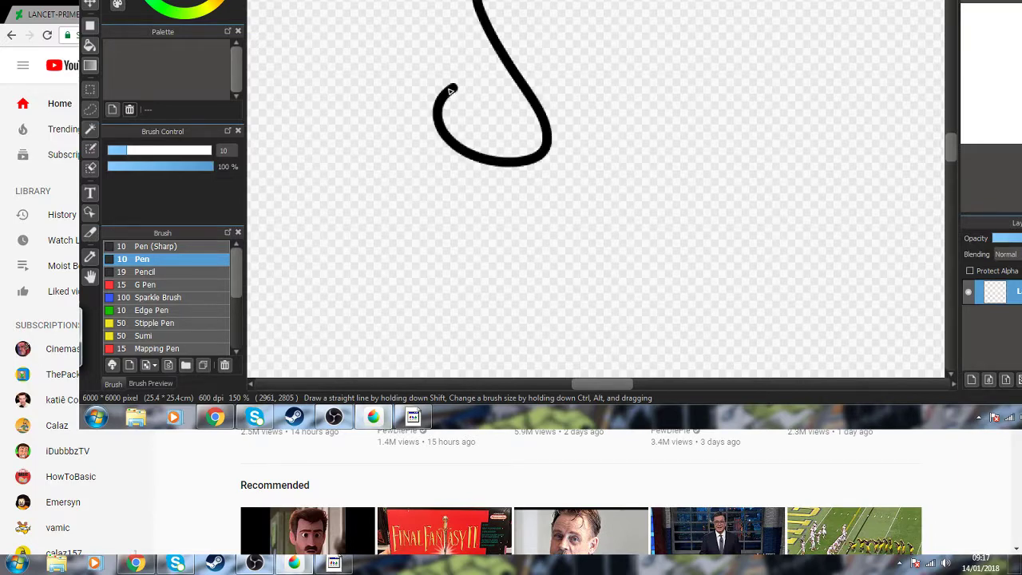
{"action": "key", "text": "ctrl+z"}
{"action": "left_click_drag", "start_coordinate": [379, 48], "coordinate": [375, 133]}
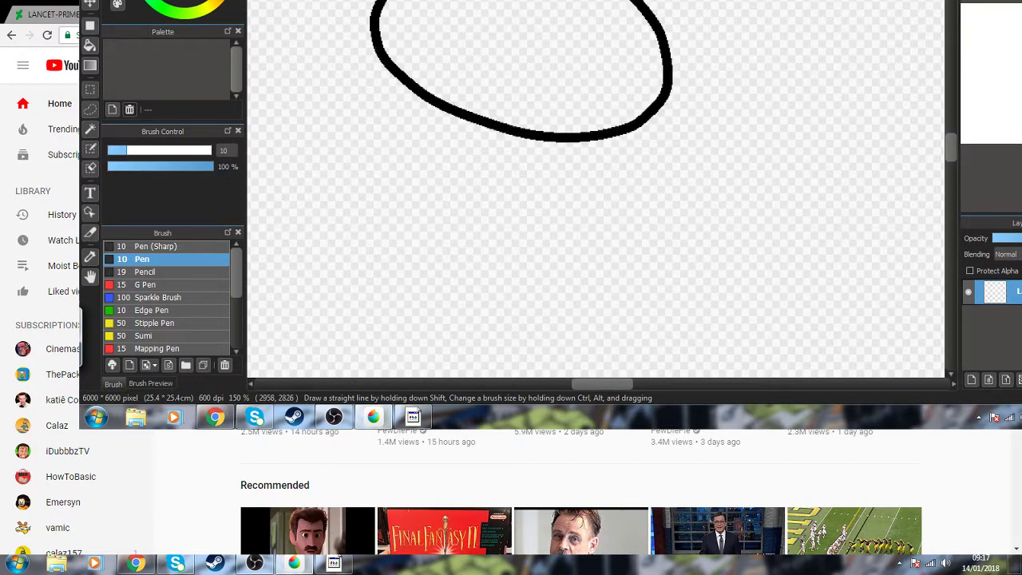
{"action": "key", "text": "ctrl+z"}
{"action": "left_click_drag", "start_coordinate": [664, 70], "coordinate": [547, 0]}
{"action": "key", "text": "ctrl+z"}
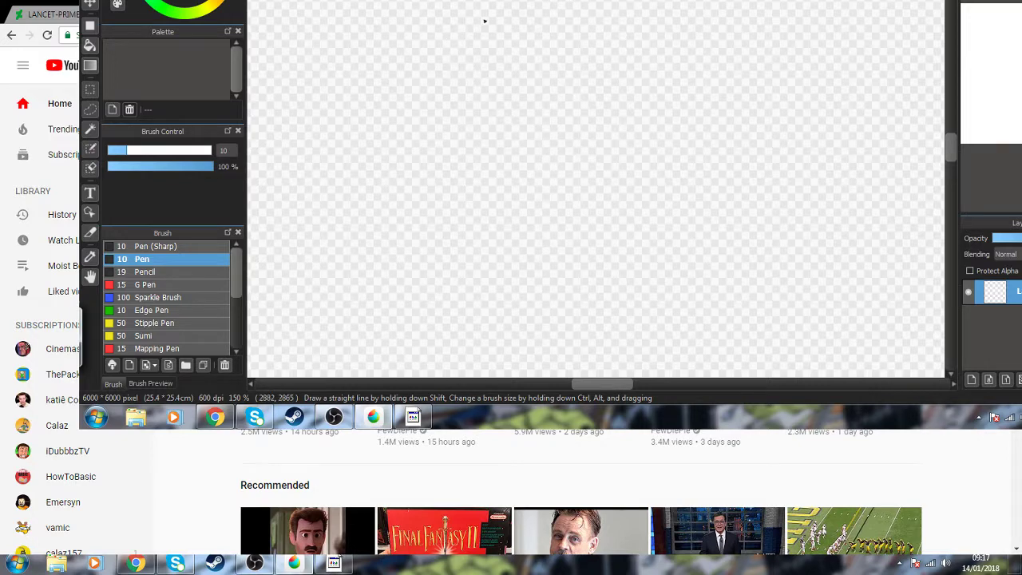
{"action": "left_click_drag", "start_coordinate": [653, 99], "coordinate": [613, 158]}
{"action": "key", "text": "ctrl+z"}
{"action": "left_click_drag", "start_coordinate": [668, 74], "coordinate": [569, 18]}
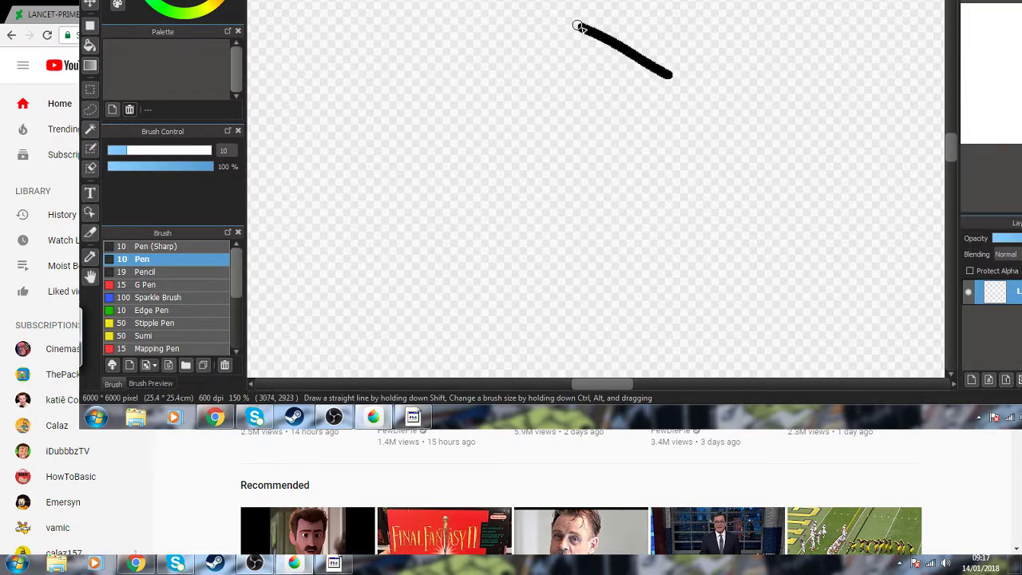
{"action": "key", "text": "ctrl+z"}
{"action": "left_click_drag", "start_coordinate": [644, 74], "coordinate": [582, 112]}
{"action": "key", "text": "ctrl+z"}
{"action": "left_click_drag", "start_coordinate": [651, 85], "coordinate": [505, 0]}
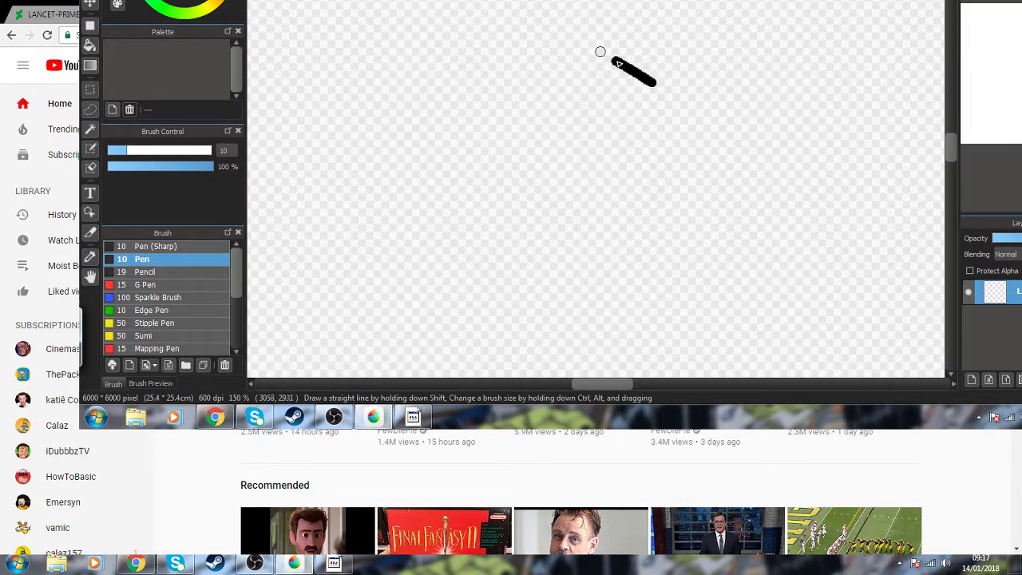
{"action": "key", "text": "ctrl+z"}
{"action": "left_click_drag", "start_coordinate": [643, 84], "coordinate": [513, 11]}
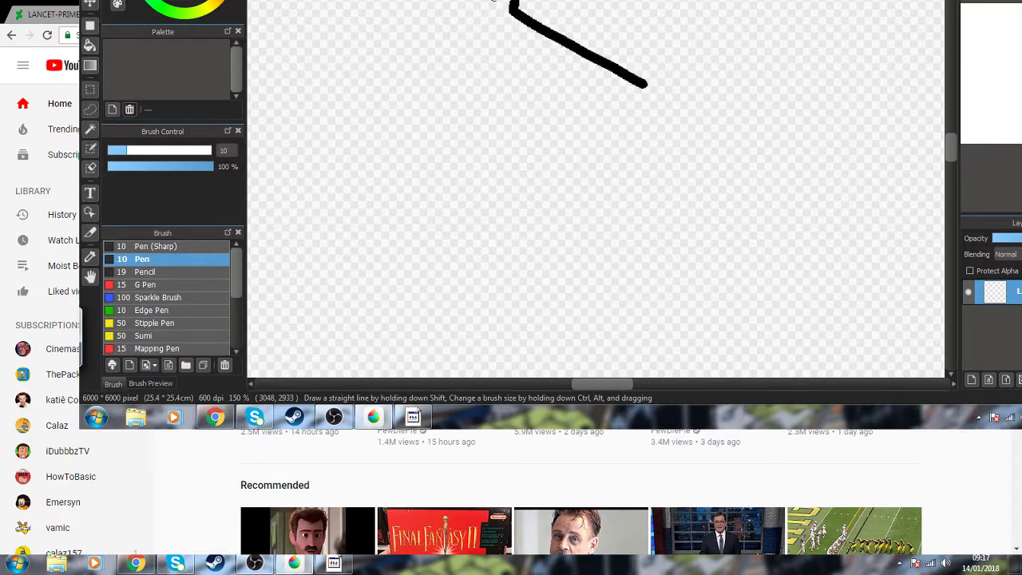
{"action": "mouse_move", "coordinate": [438, 10]}
{"action": "left_mouse_down"}
{"action": "mouse_move", "coordinate": [468, 62]}
{"action": "mouse_move", "coordinate": [655, 175]}
{"action": "mouse_move", "coordinate": [716, 130]}
{"action": "mouse_move", "coordinate": [664, 91]}
{"action": "left_mouse_up"}
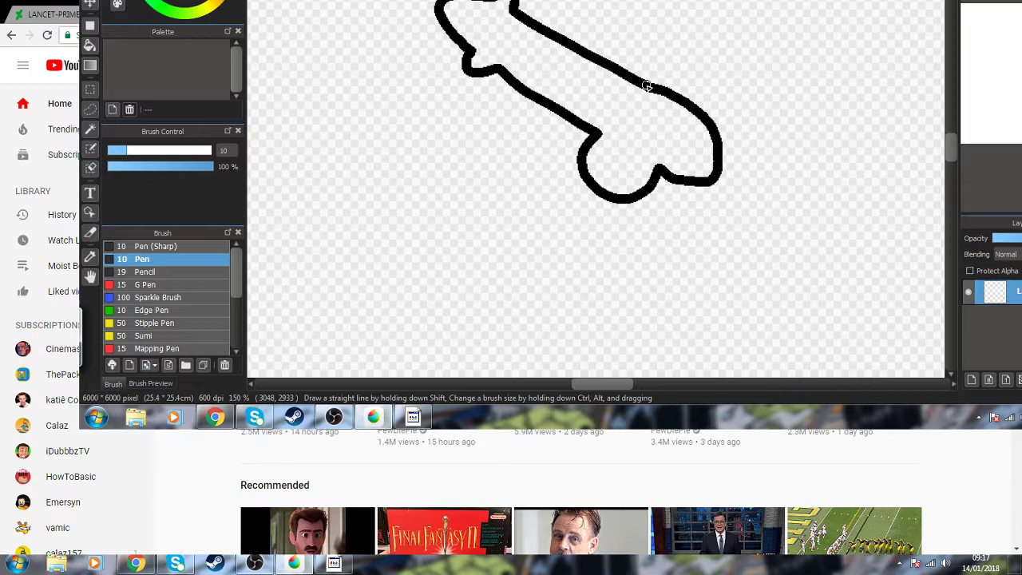
Step: Add two legs under the body and a smiling face with ear and mouth
{"action": "left_click_drag", "start_coordinate": [597, 192], "coordinate": [563, 246]}
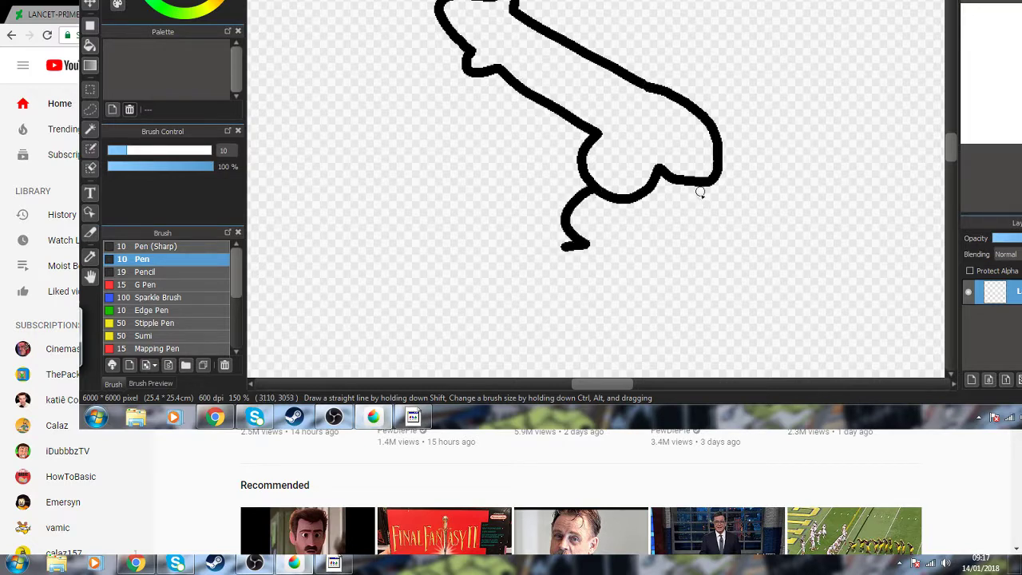
{"action": "left_click_drag", "start_coordinate": [700, 193], "coordinate": [673, 247]}
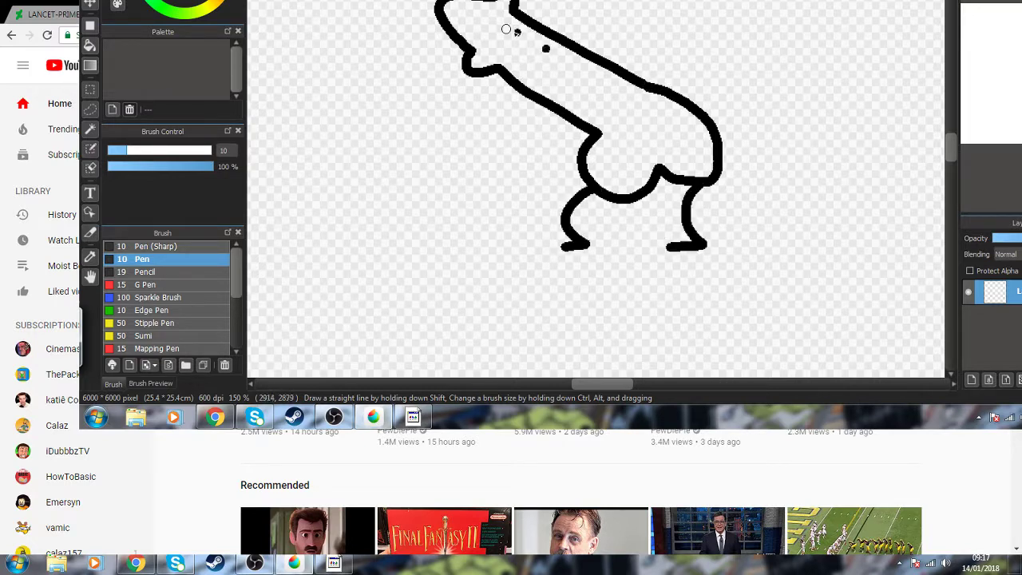
{"action": "left_click_drag", "start_coordinate": [501, 9], "coordinate": [488, 48]}
{"action": "left_click_drag", "start_coordinate": [448, 7], "coordinate": [465, 15]}
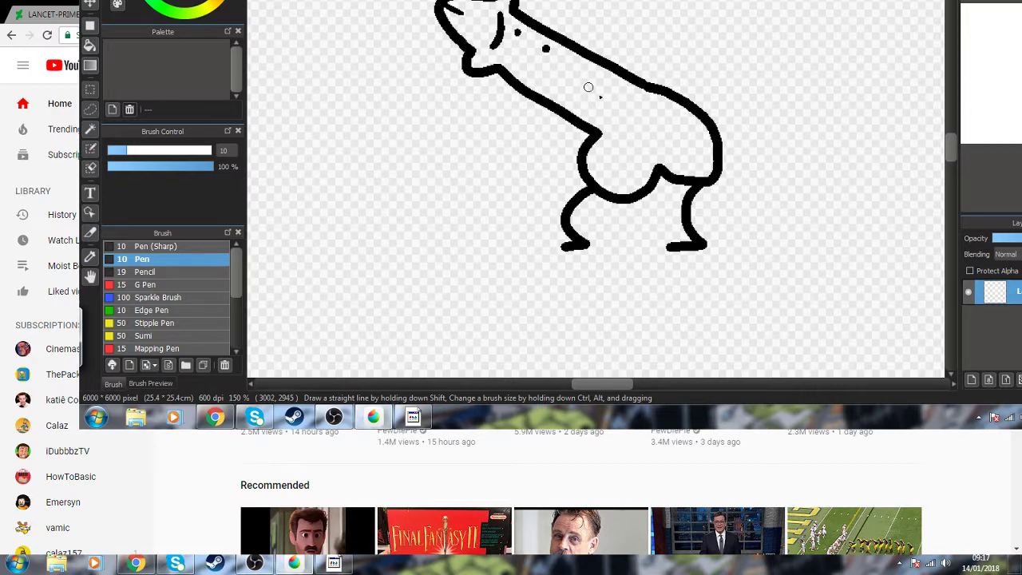
{"action": "left_click_drag", "start_coordinate": [512, 50], "coordinate": [530, 62]}
{"action": "key", "text": "ctrl+z"}
{"action": "key", "text": "ctrl+z"}
{"action": "key", "text": "ctrl+z"}
{"action": "key", "text": "ctrl+z"}
{"action": "key", "text": "ctrl+z"}
{"action": "left_click_drag", "start_coordinate": [512, 33], "coordinate": [504, 48]}
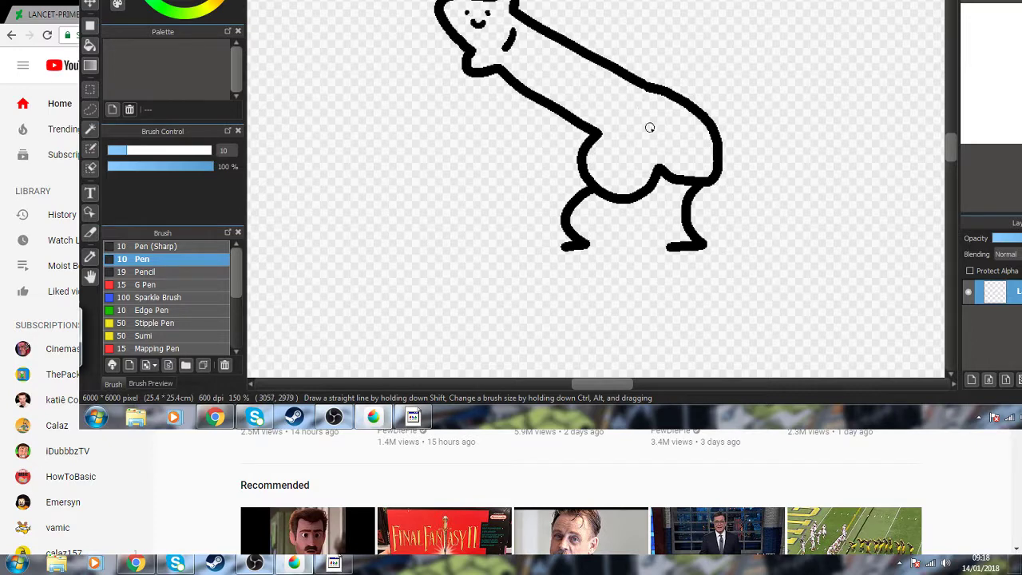
Step: Add crease marks to the body, undoing a stray one
{"action": "mouse_move", "coordinate": [662, 111]}
{"action": "left_mouse_down"}
{"action": "mouse_move", "coordinate": [635, 124]}
{"action": "mouse_move", "coordinate": [682, 144]}
{"action": "mouse_move", "coordinate": [663, 139]}
{"action": "left_mouse_up"}
{"action": "mouse_move", "coordinate": [540, 60]}
{"action": "left_mouse_down"}
{"action": "mouse_move", "coordinate": [549, 83]}
{"action": "mouse_move", "coordinate": [583, 74]}
{"action": "left_mouse_up"}
{"action": "left_click_drag", "start_coordinate": [559, 71], "coordinate": [571, 64]}
{"action": "key", "text": "ctrl+z"}
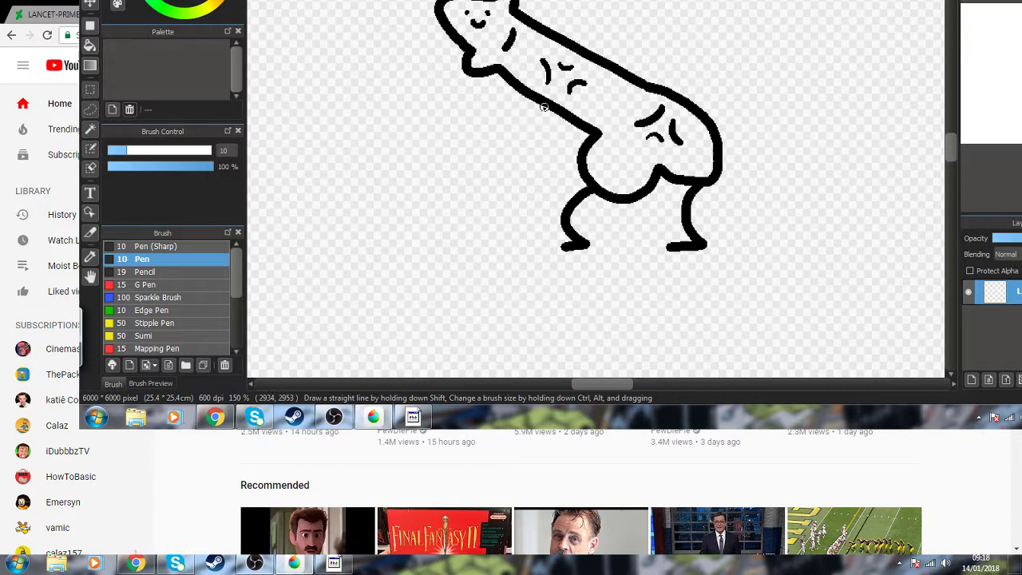
Step: Draw the two arms: one reaching left and a large U-shaped one
{"action": "left_click_drag", "start_coordinate": [549, 104], "coordinate": [506, 134]}
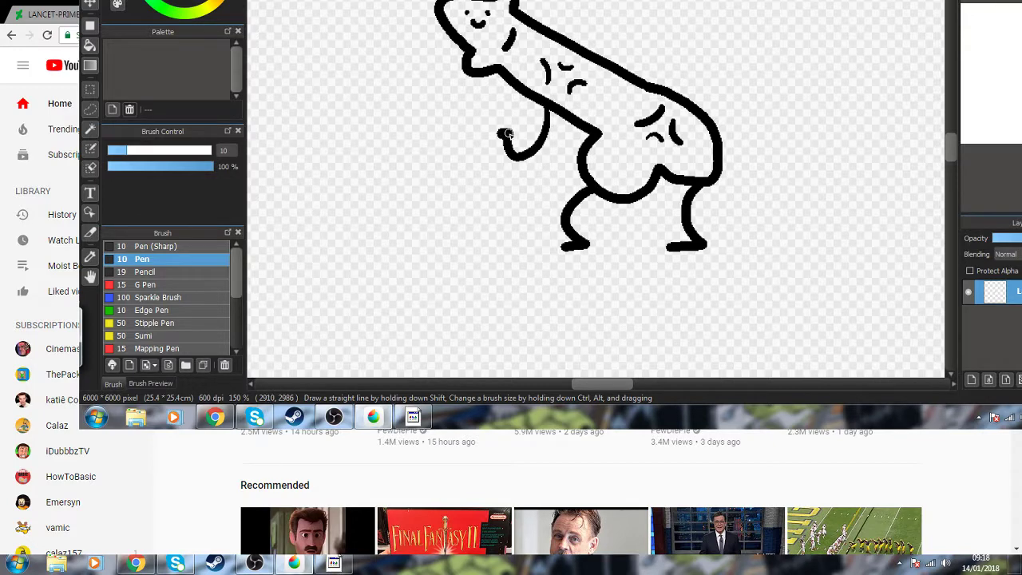
{"action": "key", "text": "ctrl+z"}
{"action": "mouse_move", "coordinate": [544, 103]}
{"action": "left_mouse_down"}
{"action": "mouse_move", "coordinate": [434, 120]}
{"action": "mouse_move", "coordinate": [495, 128]}
{"action": "left_mouse_up"}
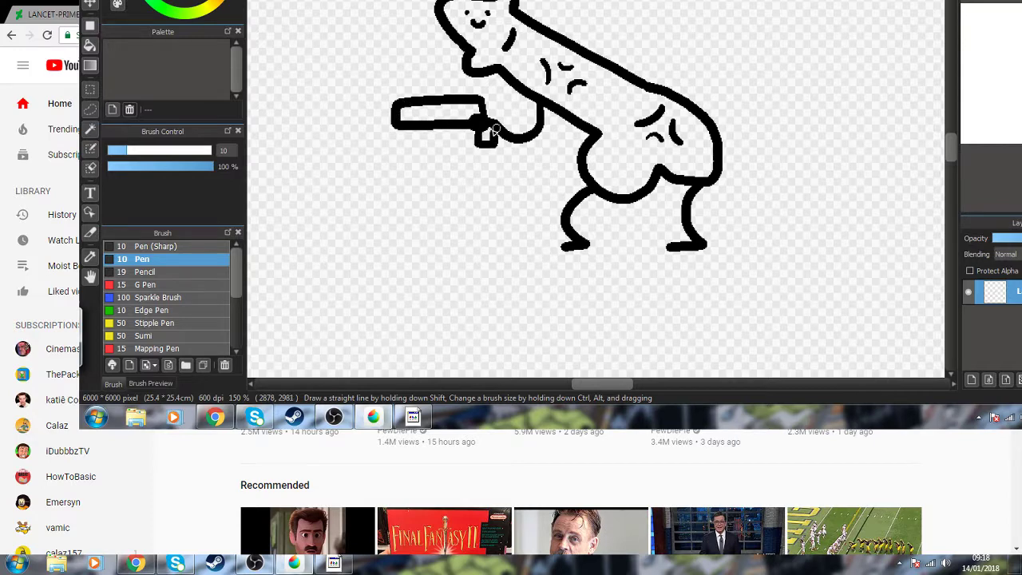
{"action": "mouse_move", "coordinate": [564, 117]}
{"action": "left_mouse_down"}
{"action": "mouse_move", "coordinate": [444, 159]}
{"action": "mouse_move", "coordinate": [449, 122]}
{"action": "left_mouse_up"}
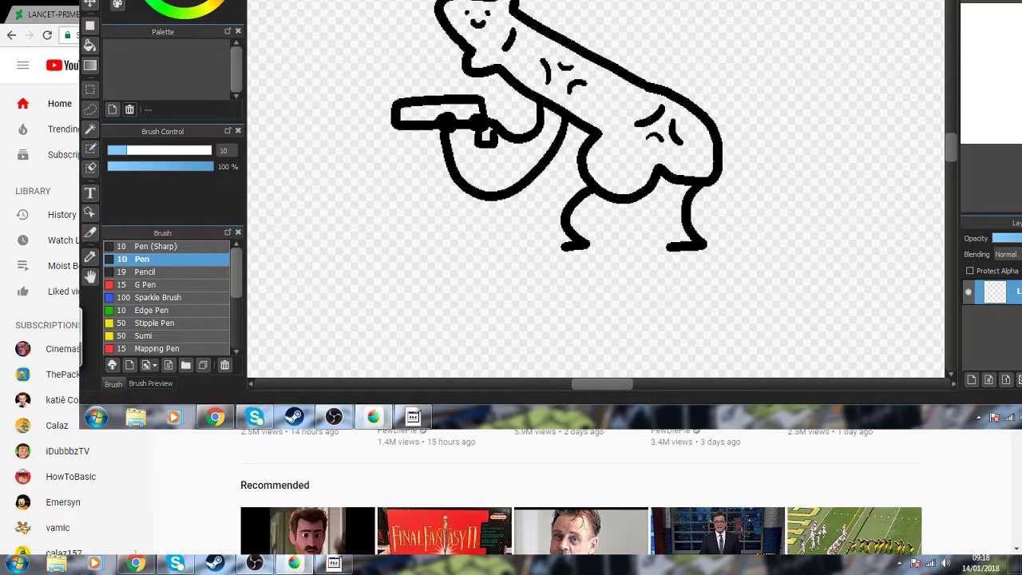
Step: Add a new layer, select the bottom layer, try a black bucket fill on the body, and undo it
{"action": "key", "text": "ctrl+shift+n"}
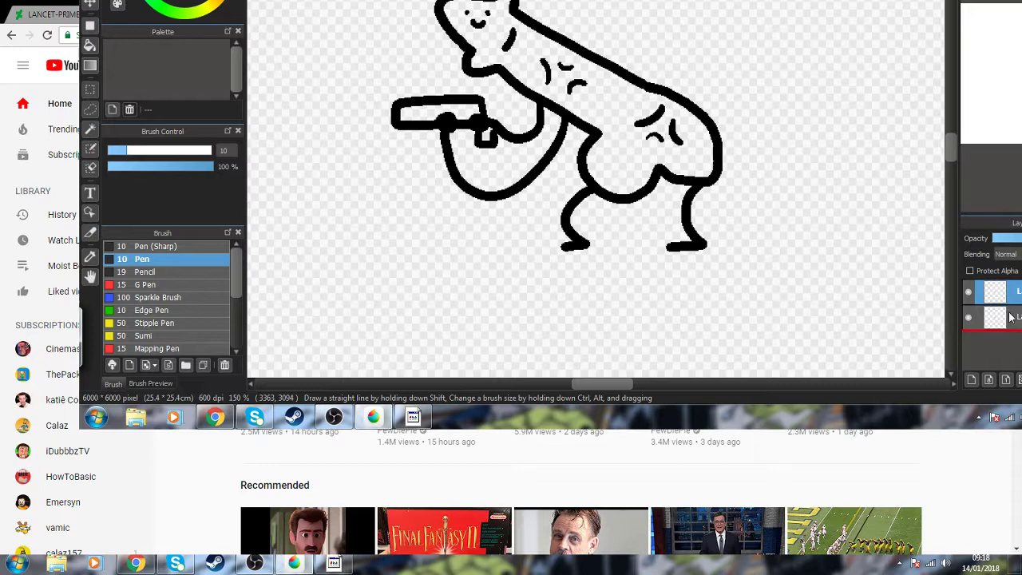
{"action": "left_click", "coordinate": [1011, 317]}
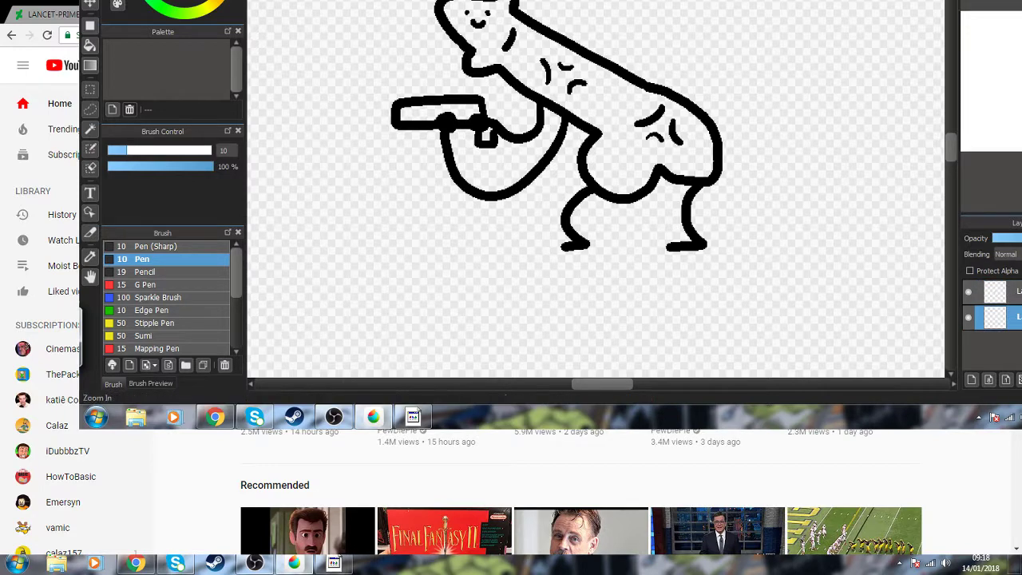
{"action": "scroll", "coordinate": [527, 42], "scroll_direction": "up", "scroll_amount": 1}
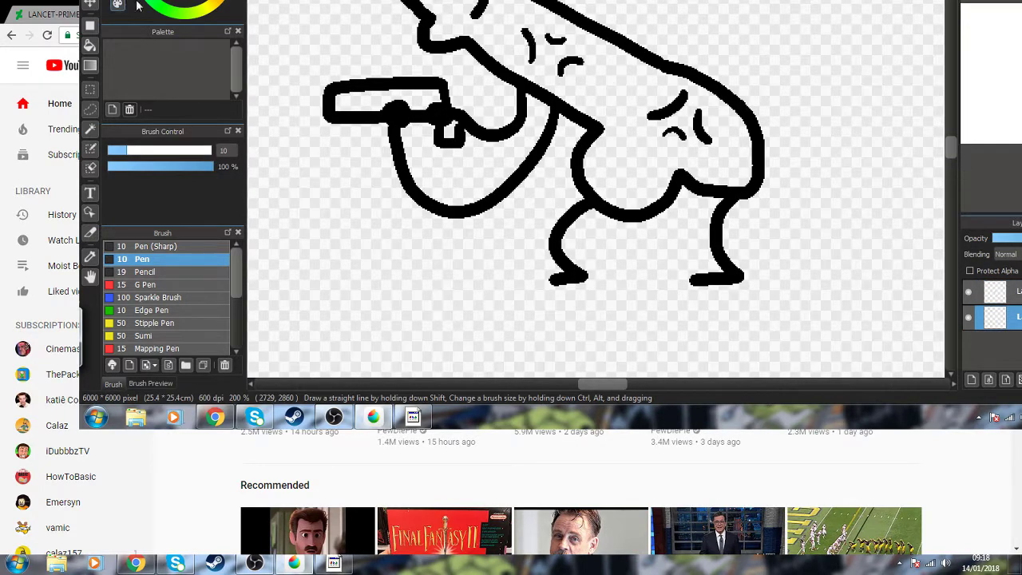
{"action": "left_click", "coordinate": [90, 45]}
{"action": "left_click", "coordinate": [511, 25]}
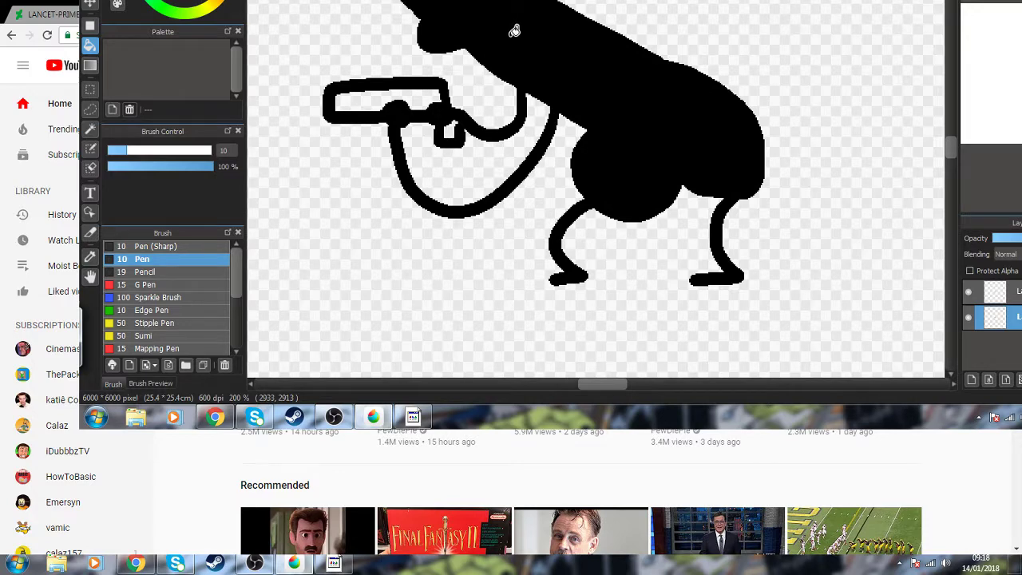
{"action": "key", "text": "ctrl+z"}
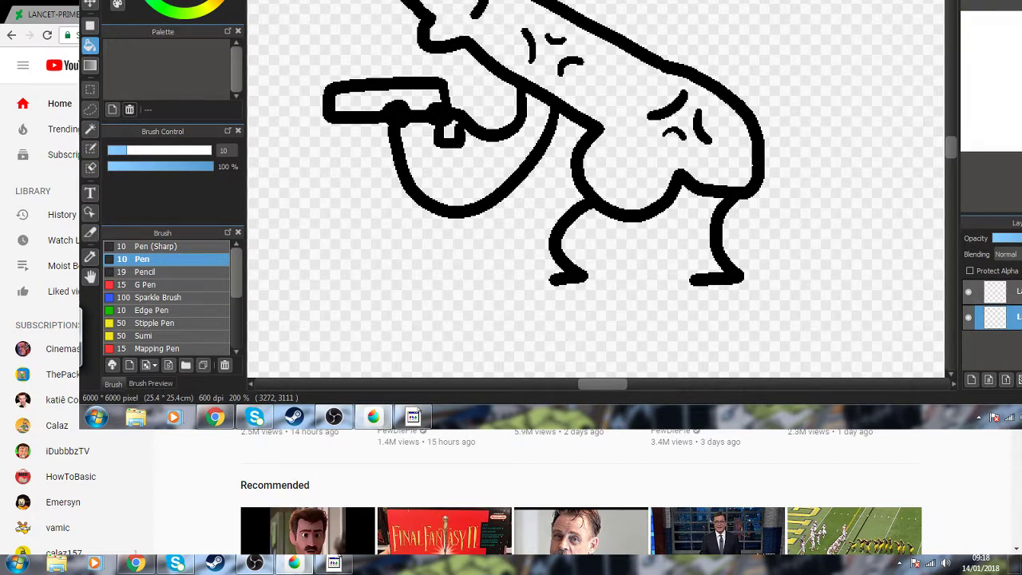
Step: Zoom in and undo twice to remove the extra layer holding the left hand's outline
{"action": "scroll", "coordinate": [591, 137], "scroll_direction": "up", "scroll_amount": 1}
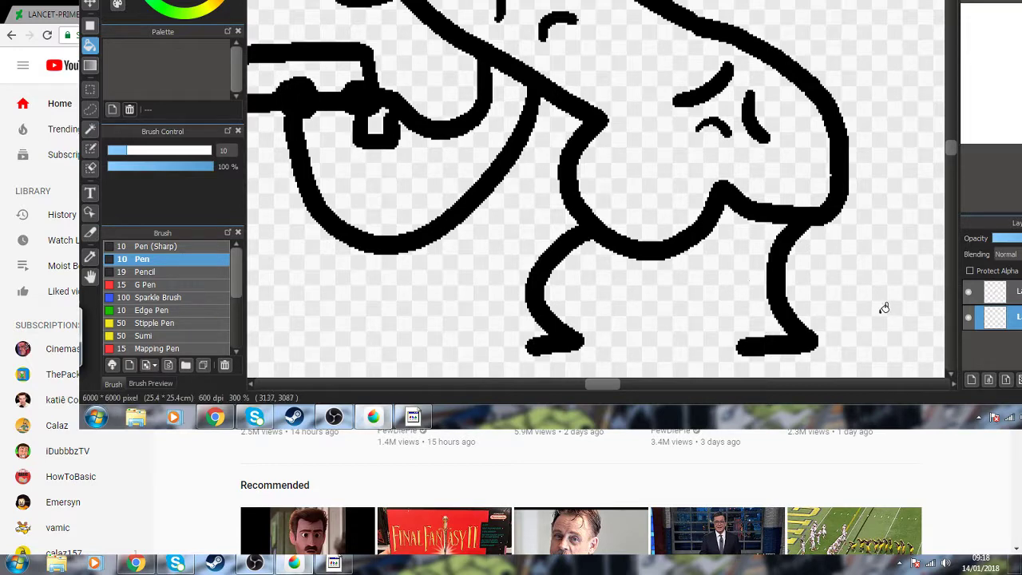
{"action": "key", "text": "ctrl+z"}
{"action": "key", "text": "ctrl+z"}
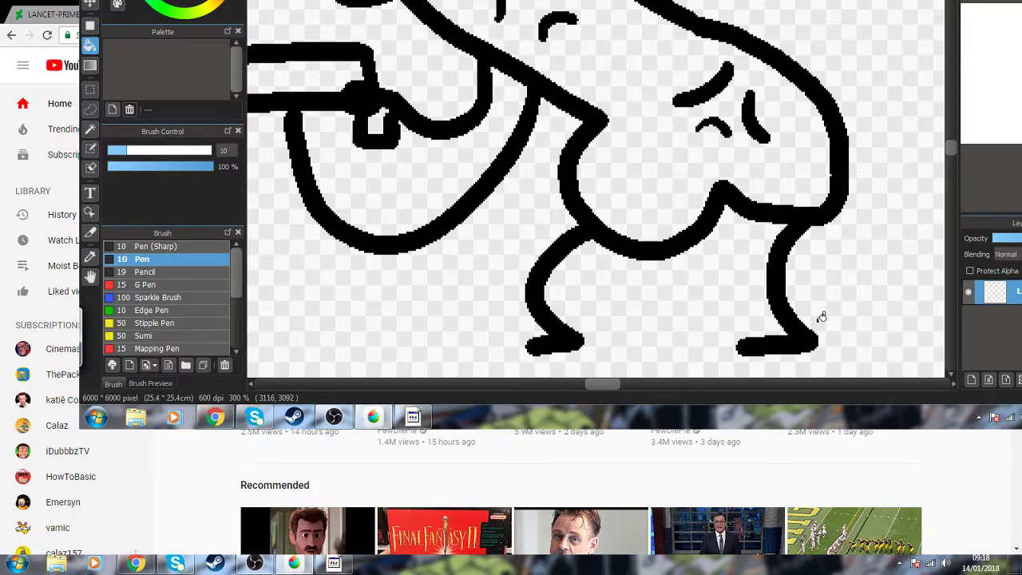
{"action": "key", "text": "ctrl+z"}
{"action": "key", "text": "ctrl+z"}
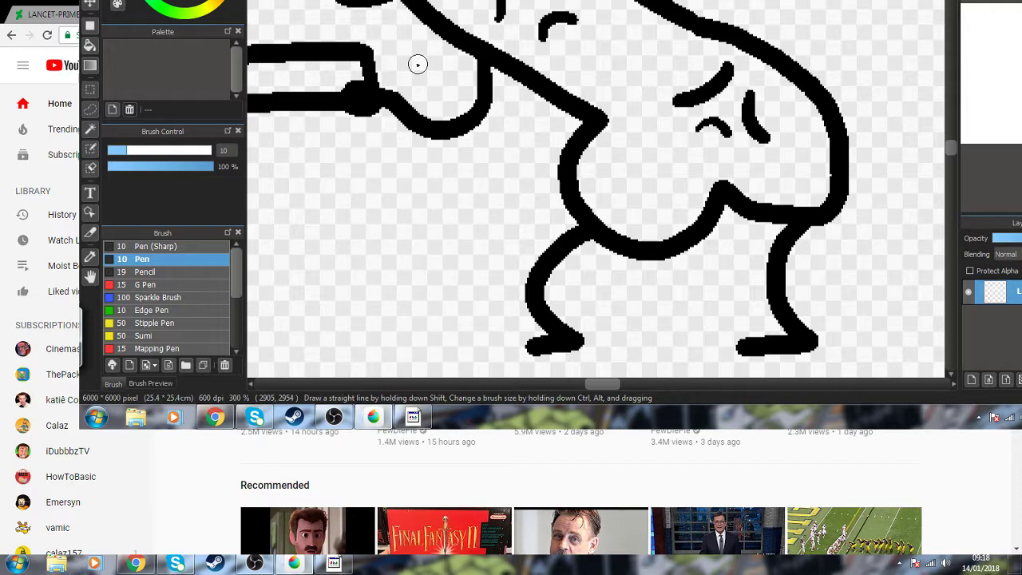
Step: Redraw the arm reaching left after discarding fist and U-shaped hands, and add trident prongs
{"action": "key", "text": "ctrl+minus"}
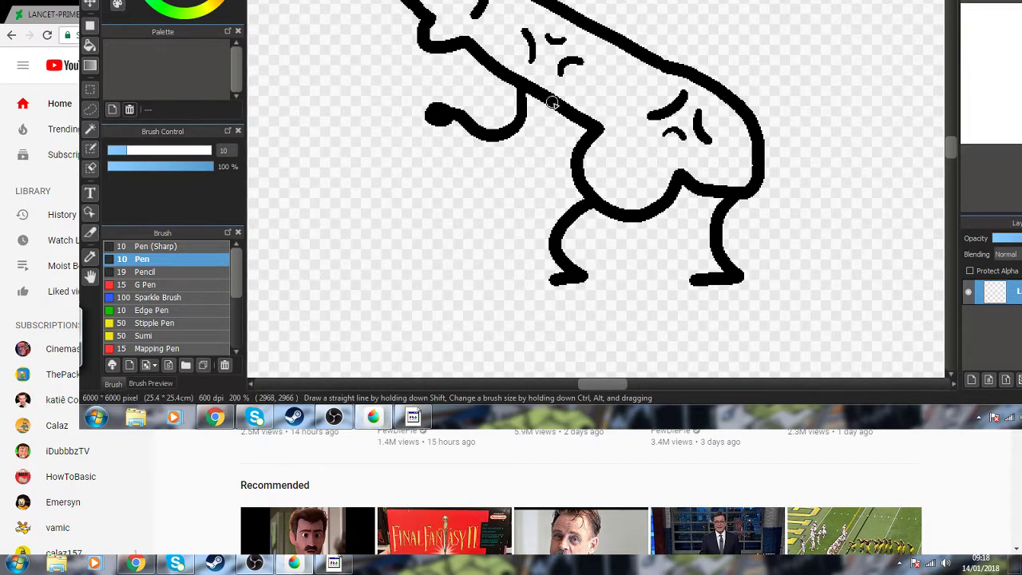
{"action": "mouse_move", "coordinate": [511, 86]}
{"action": "left_mouse_down"}
{"action": "mouse_move", "coordinate": [455, 126]}
{"action": "mouse_move", "coordinate": [481, 112]}
{"action": "mouse_move", "coordinate": [415, 119]}
{"action": "left_mouse_up"}
{"action": "key", "text": "ctrl+z"}
{"action": "key", "text": "ctrl+z"}
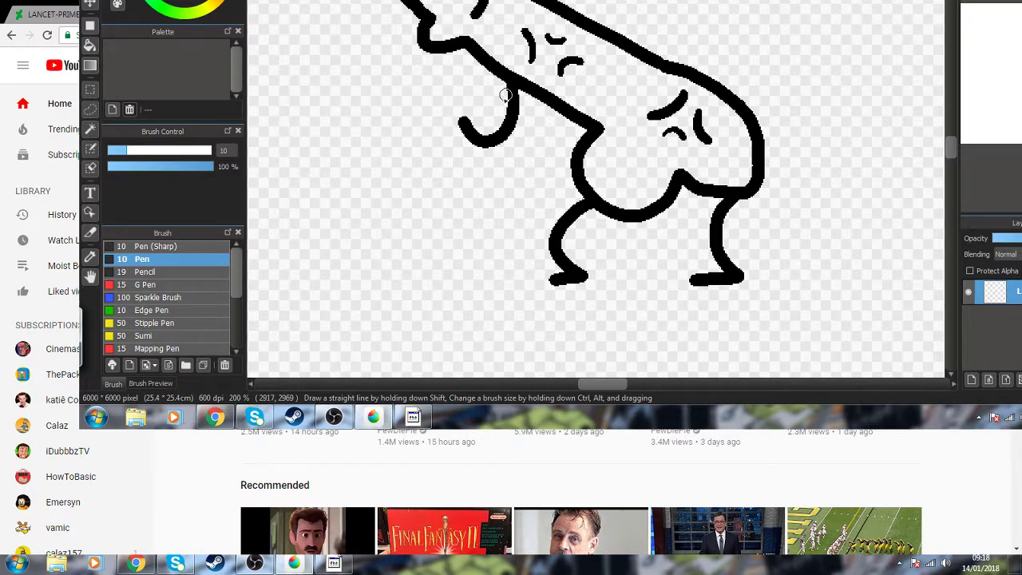
{"action": "key", "text": "ctrl+z"}
{"action": "left_click_drag", "start_coordinate": [511, 79], "coordinate": [448, 120]}
{"action": "key", "text": "ctrl+z"}
{"action": "key", "text": "ctrl+z"}
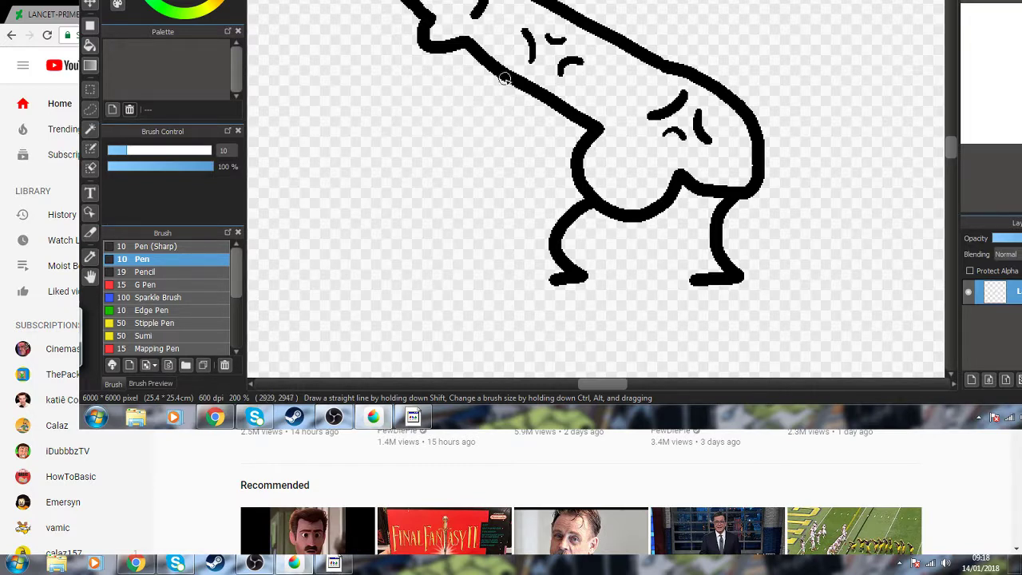
{"action": "mouse_move", "coordinate": [508, 77]}
{"action": "left_mouse_down"}
{"action": "mouse_move", "coordinate": [418, 110]}
{"action": "mouse_move", "coordinate": [358, 30]}
{"action": "mouse_move", "coordinate": [364, 49]}
{"action": "left_mouse_up"}
{"action": "left_click_drag", "start_coordinate": [380, 16], "coordinate": [374, 52]}
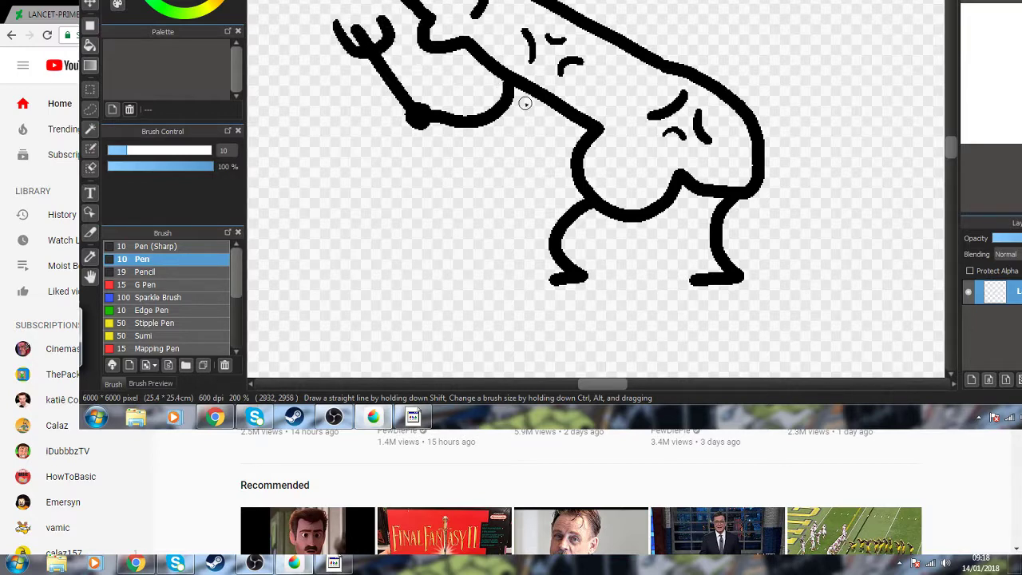
Step: Draw the straight trident shaft down-right after undoing stray strokes, then bring up the browser
{"action": "left_click_drag", "start_coordinate": [555, 100], "coordinate": [473, 171]}
{"action": "left_click_drag", "start_coordinate": [427, 127], "coordinate": [473, 166]}
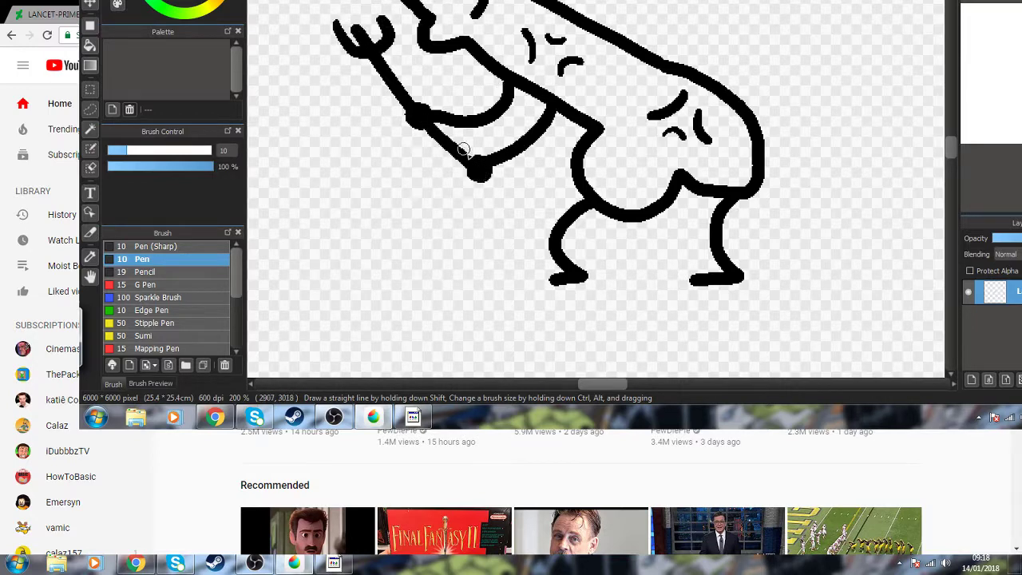
{"action": "key", "text": "ctrl+z"}
{"action": "key", "text": "ctrl+z"}
{"action": "left_click", "coordinate": [455, 168]}
{"action": "key", "text": "ctrl+z"}
{"action": "key", "text": "ctrl+z"}
{"action": "left_click_drag", "start_coordinate": [420, 120], "coordinate": [503, 231]}
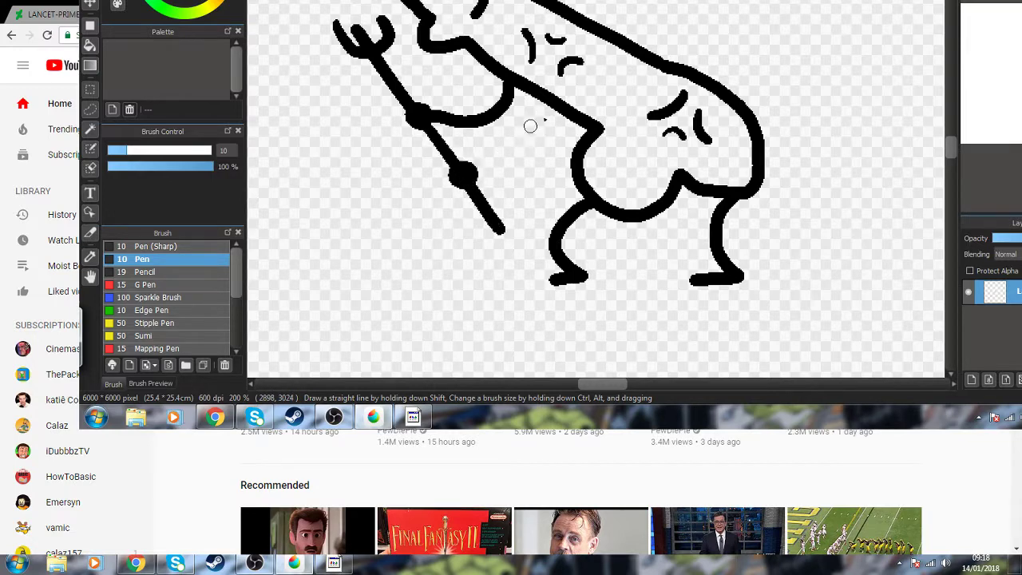
{"action": "mouse_move", "coordinate": [465, 179]}
{"action": "left_mouse_down"}
{"action": "mouse_move", "coordinate": [515, 153]}
{"action": "mouse_move", "coordinate": [556, 96]}
{"action": "left_mouse_up"}
{"action": "left_click", "coordinate": [215, 417]}
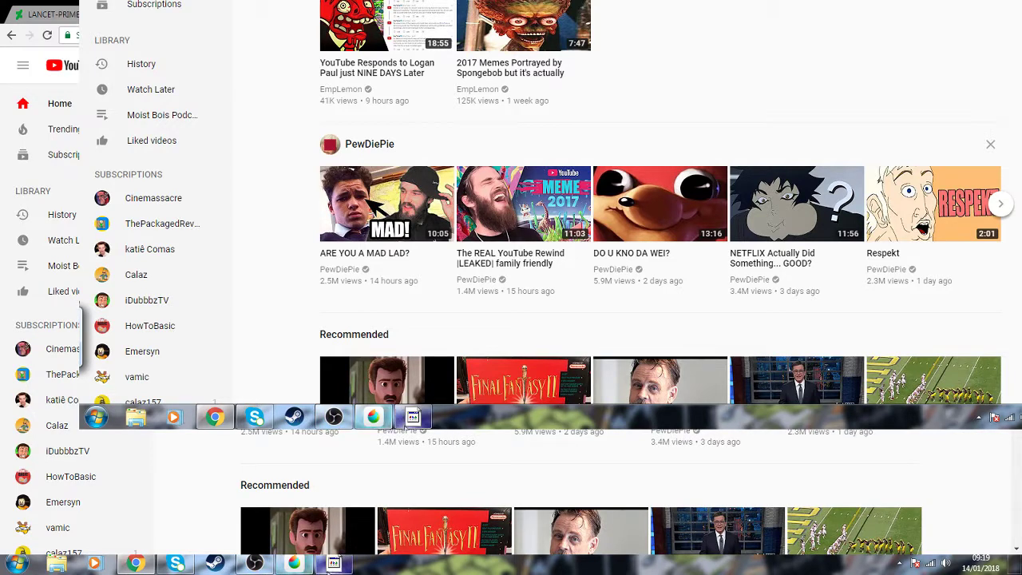
Step: Open the Discord DM, play its shared video, minimize OBS, and max the video's volume
{"action": "key", "text": "alt+Tab"}
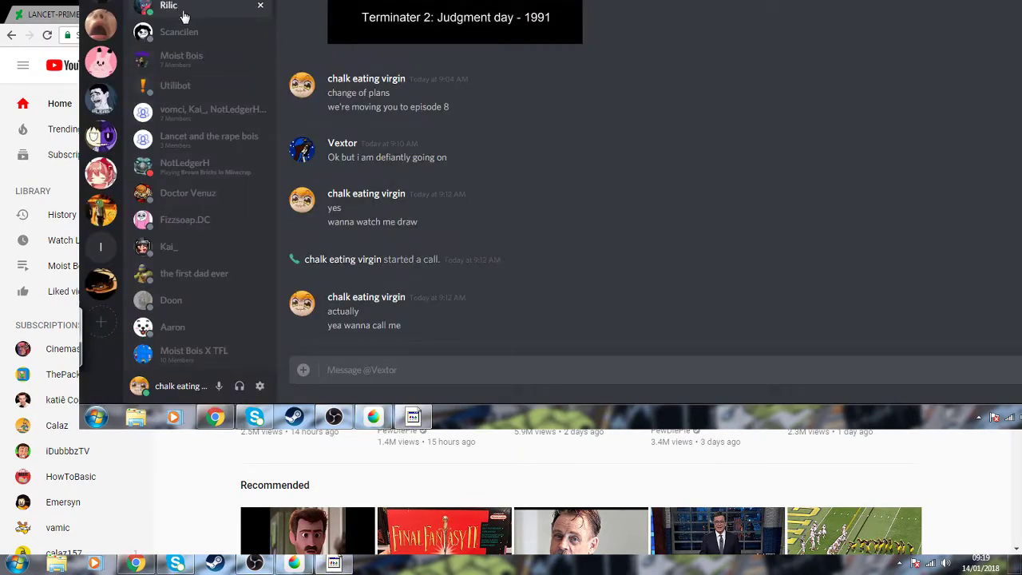
{"action": "left_click", "coordinate": [156, 10]}
{"action": "scroll", "coordinate": [453, 136], "scroll_direction": "up", "scroll_amount": 5}
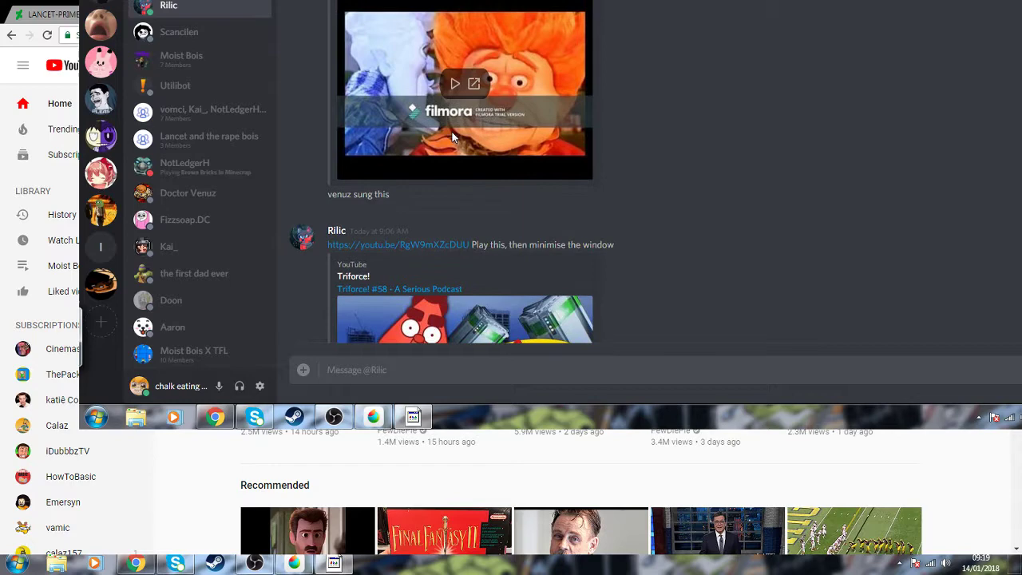
{"action": "left_click", "coordinate": [453, 84]}
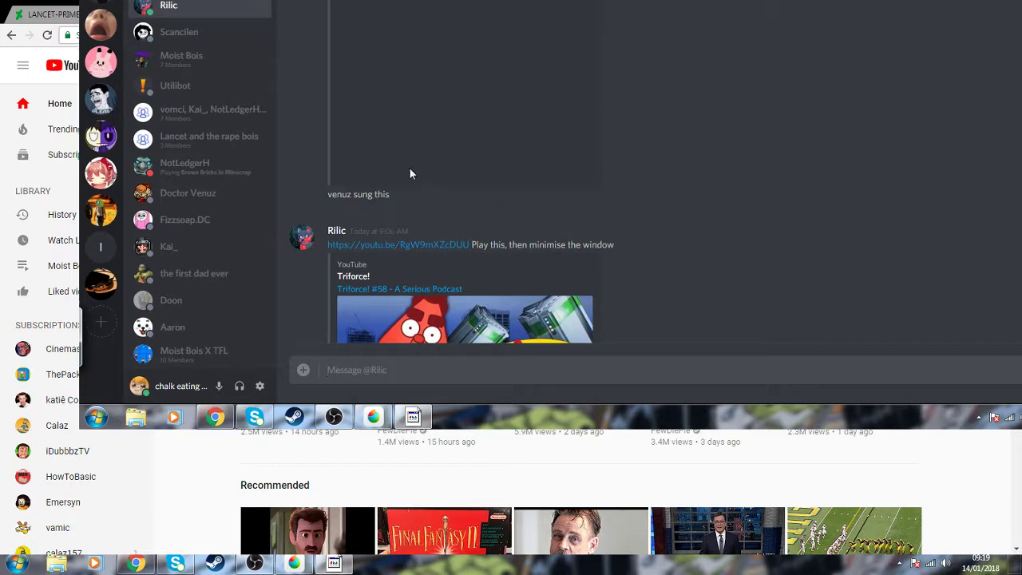
{"action": "left_click", "coordinate": [336, 416]}
{"action": "left_click", "coordinate": [335, 417]}
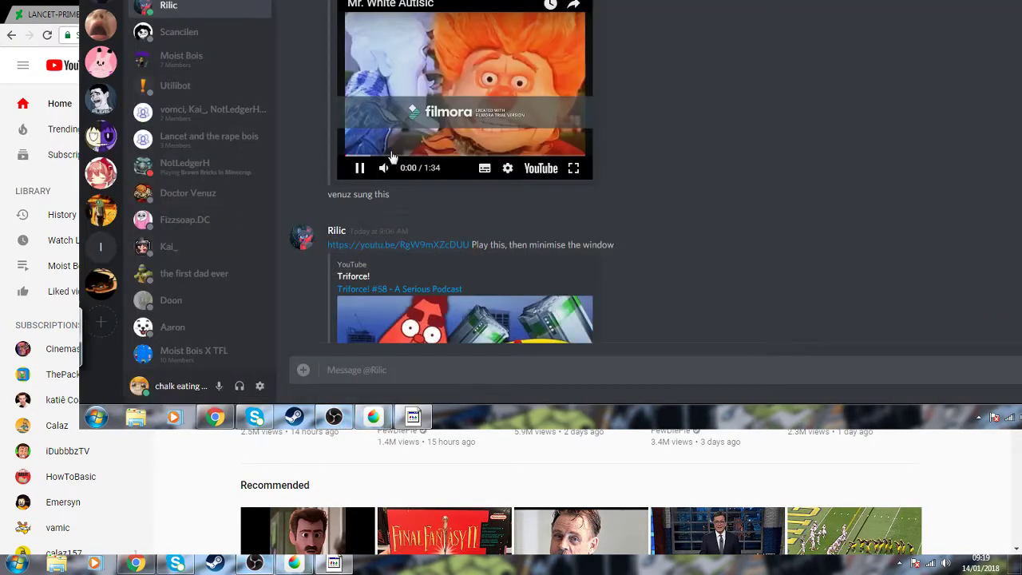
{"action": "left_click_drag", "start_coordinate": [406, 170], "coordinate": [445, 177]}
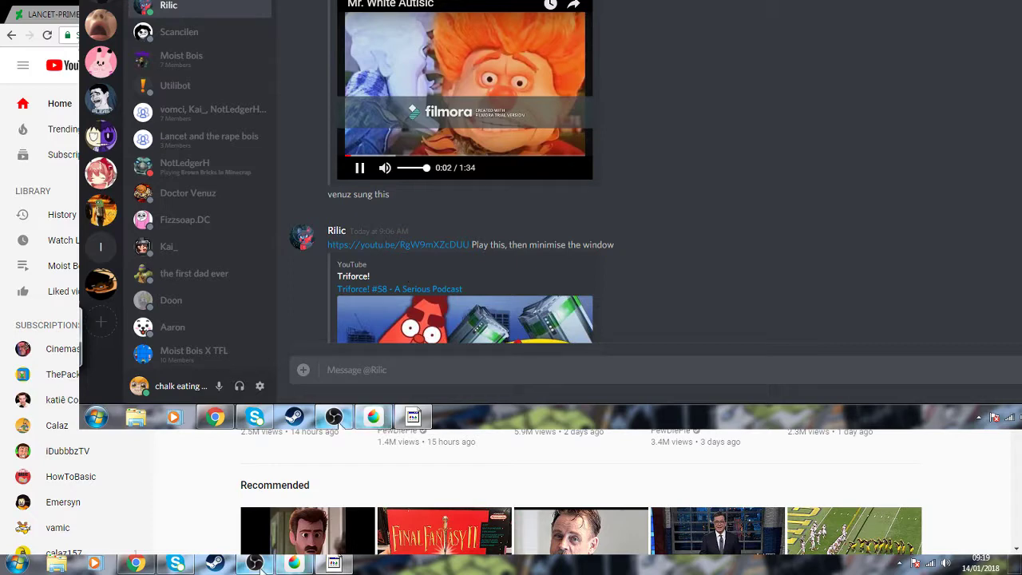
Step: In the OBS mixer, set Desktop Audio to -49.4 dB and Mic/Aux to -10.4 dB
{"action": "left_click", "coordinate": [373, 417]}
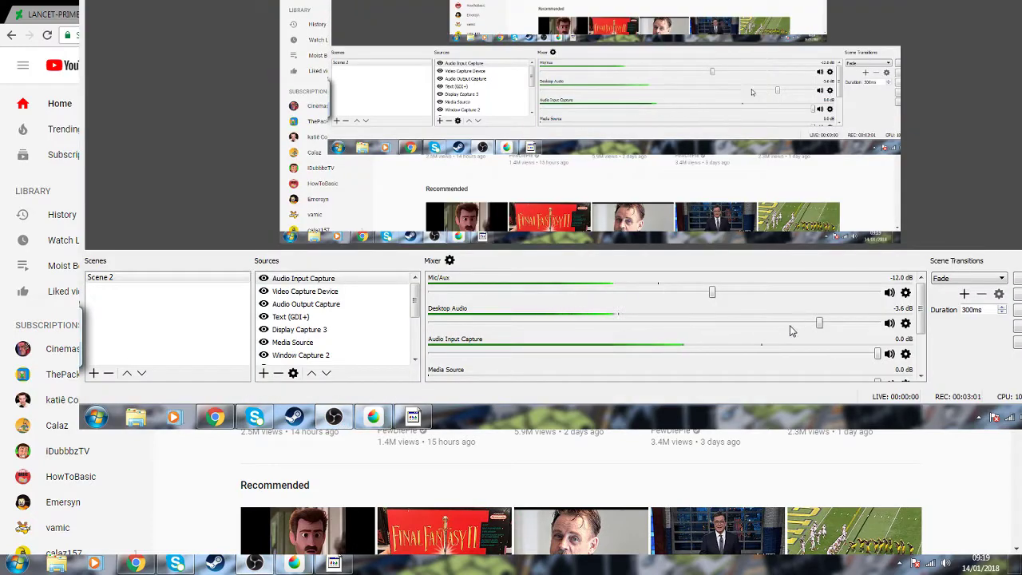
{"action": "mouse_move", "coordinate": [820, 323]}
{"action": "left_mouse_down"}
{"action": "mouse_move", "coordinate": [710, 333]}
{"action": "mouse_move", "coordinate": [474, 309]}
{"action": "mouse_move", "coordinate": [481, 323]}
{"action": "left_mouse_up"}
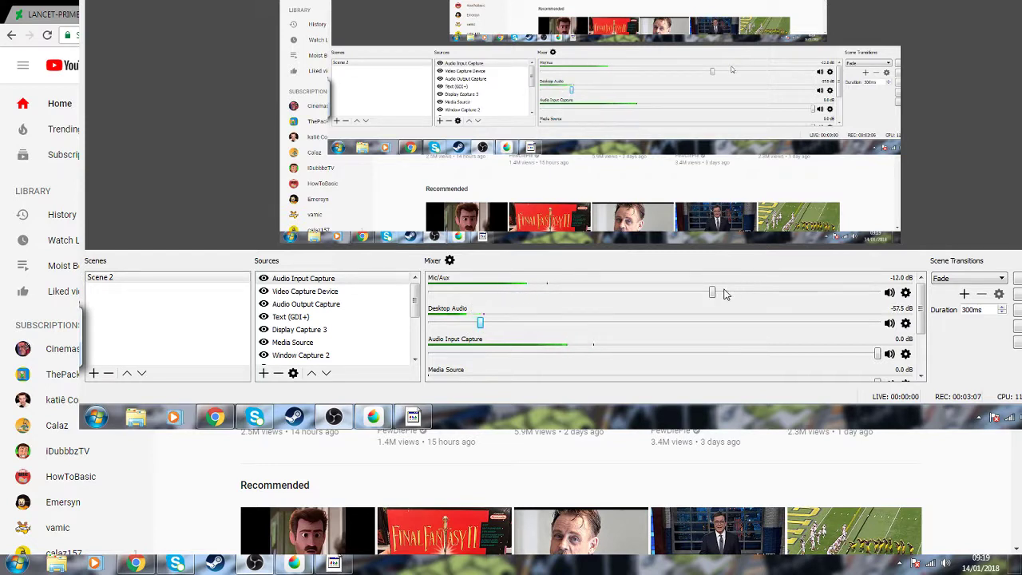
{"action": "mouse_move", "coordinate": [712, 293]}
{"action": "left_mouse_down"}
{"action": "mouse_move", "coordinate": [860, 312]}
{"action": "mouse_move", "coordinate": [730, 312]}
{"action": "left_mouse_up"}
{"action": "left_click_drag", "start_coordinate": [484, 324], "coordinate": [497, 330]}
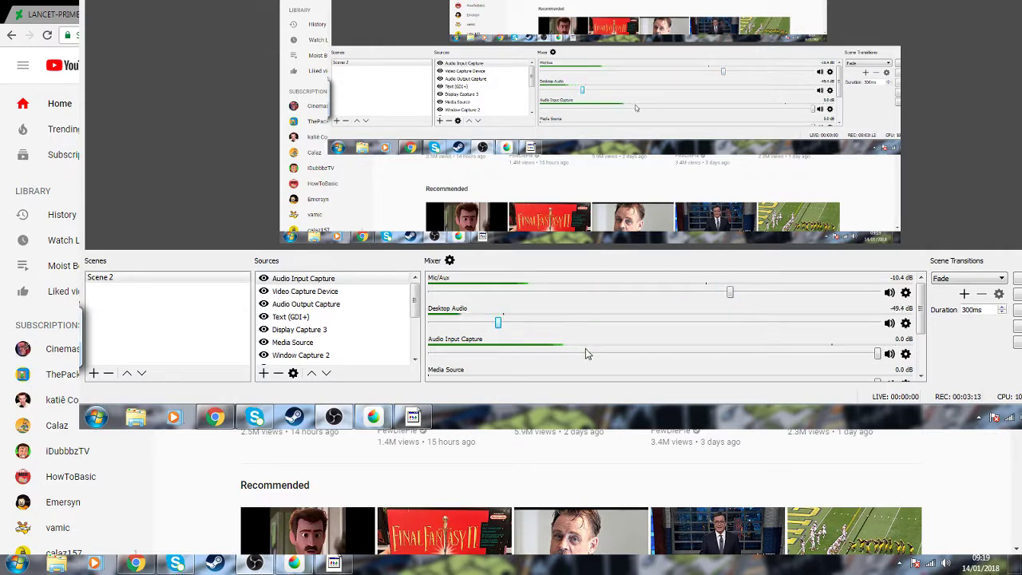
Step: Shrink the drawing brush to size 3, then lower Desktop Audio further to -65.8 dB
{"action": "left_click", "coordinate": [373, 417]}
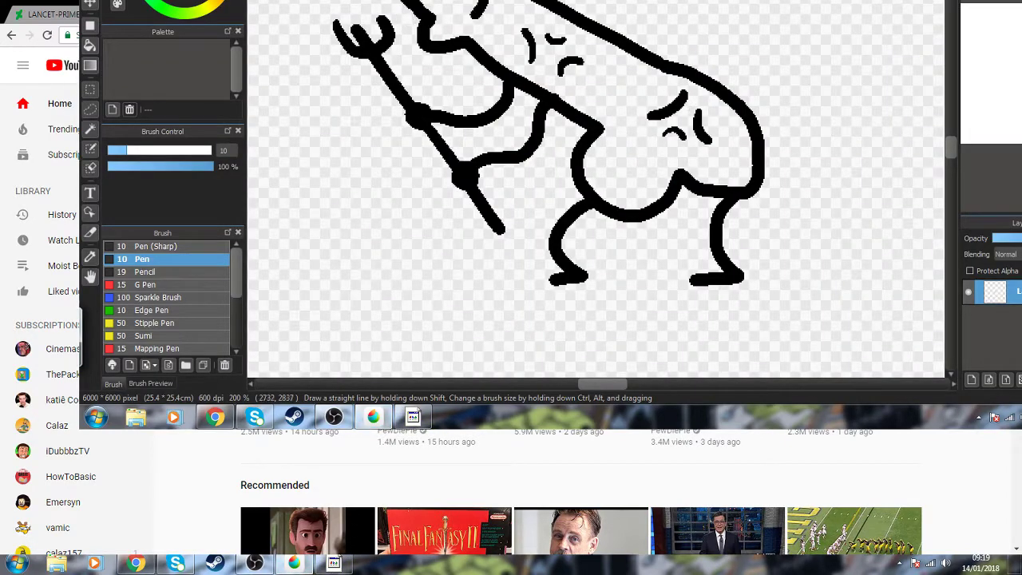
{"action": "key", "text": "bracketleft"}
{"action": "key", "text": "bracketleft"}
{"action": "key", "text": "bracketleft"}
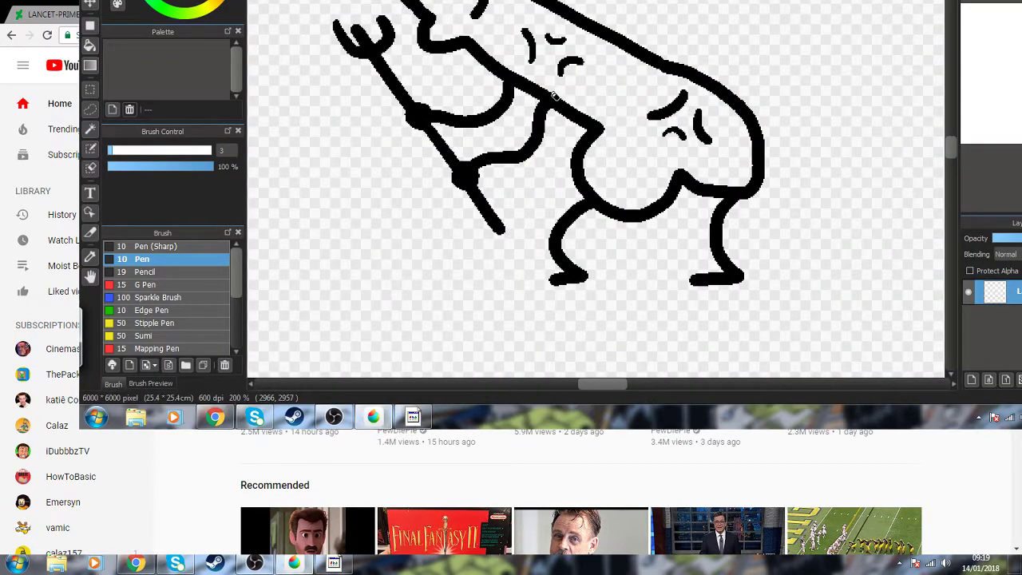
{"action": "left_click", "coordinate": [255, 564]}
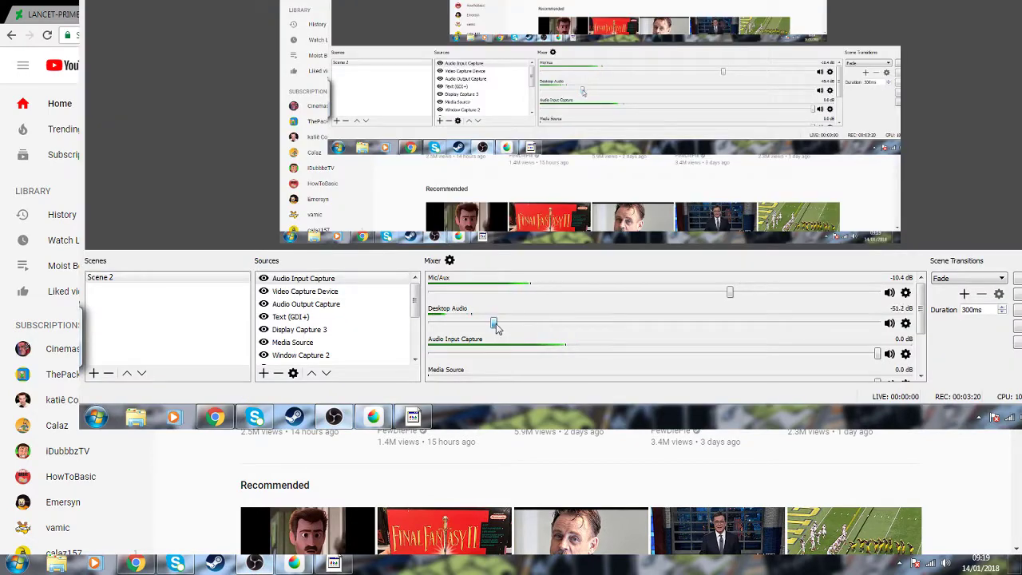
{"action": "left_click_drag", "start_coordinate": [482, 324], "coordinate": [468, 323]}
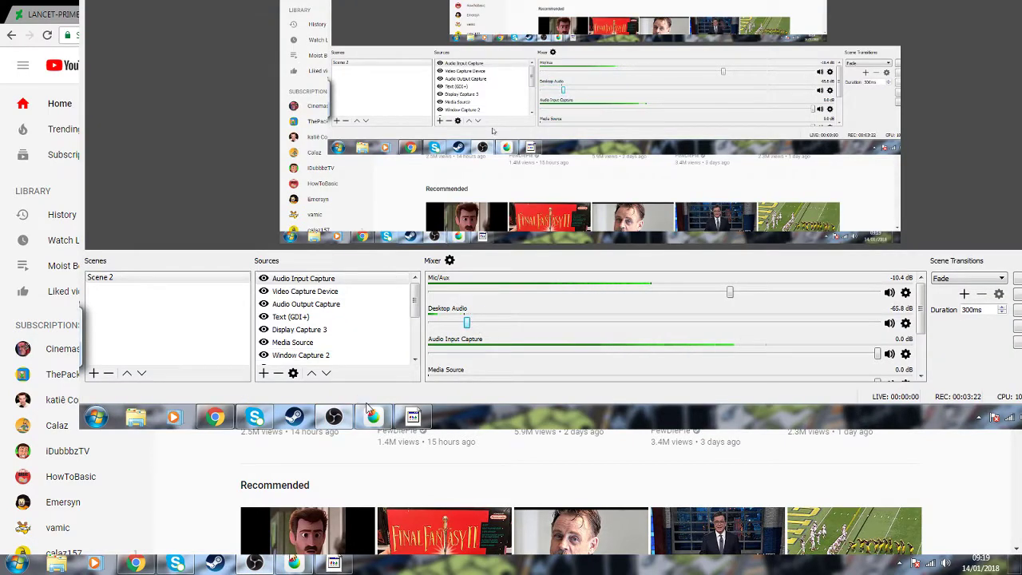
Step: On a new bottom layer, paint magenta over the head and body with the size-19 Pencil
{"action": "left_click", "coordinate": [373, 417]}
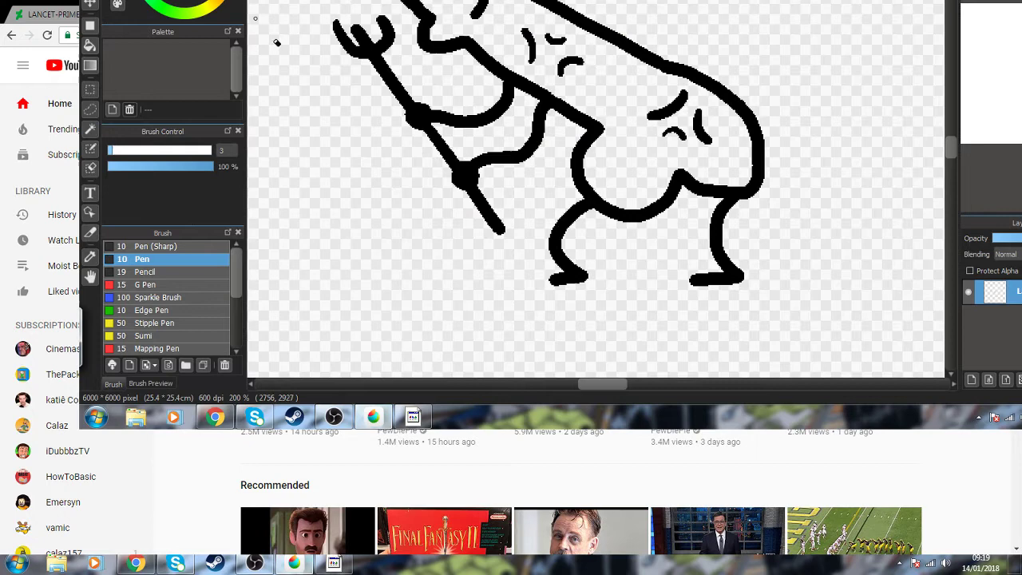
{"action": "key", "text": "ctrl+shift+n"}
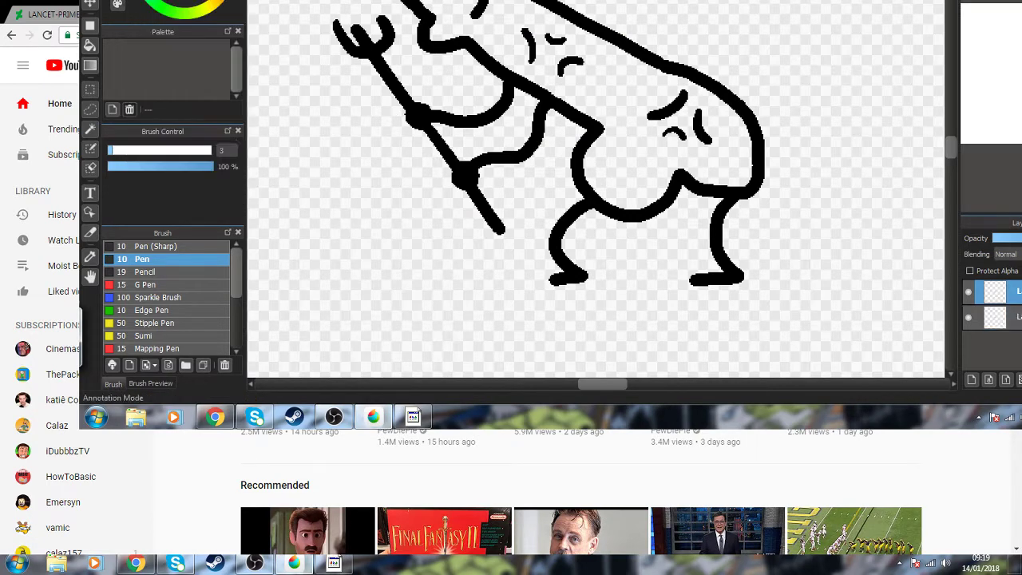
{"action": "left_click", "coordinate": [994, 317]}
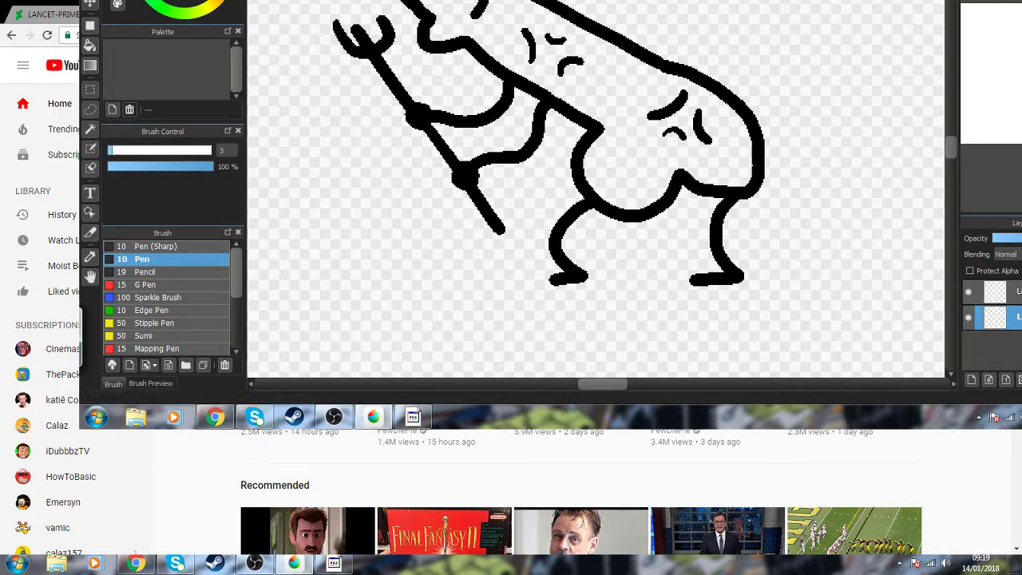
{"action": "key", "text": "bracketright"}
{"action": "left_click", "coordinate": [176, 271]}
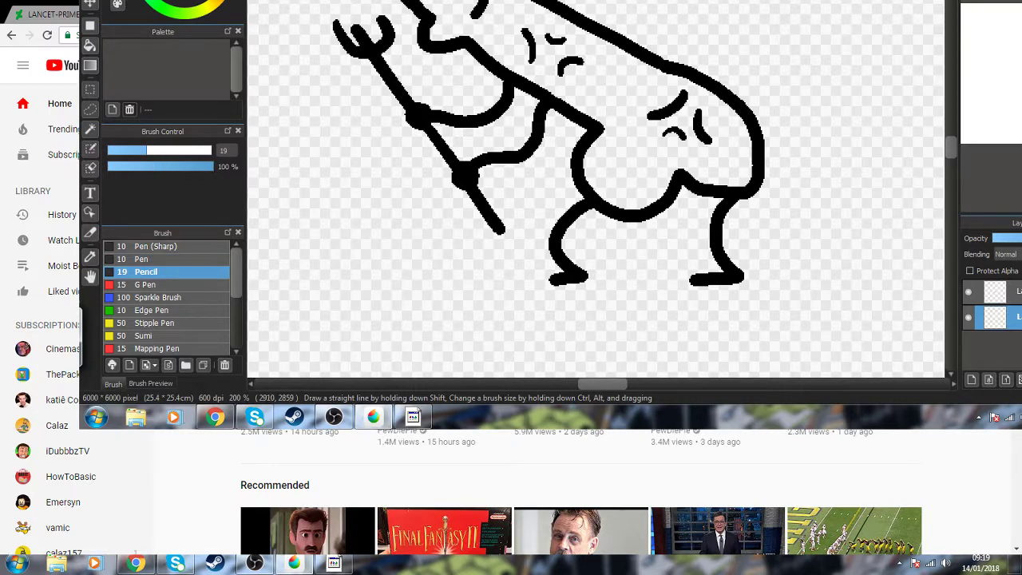
{"action": "left_click_drag", "start_coordinate": [436, 8], "coordinate": [473, 4]}
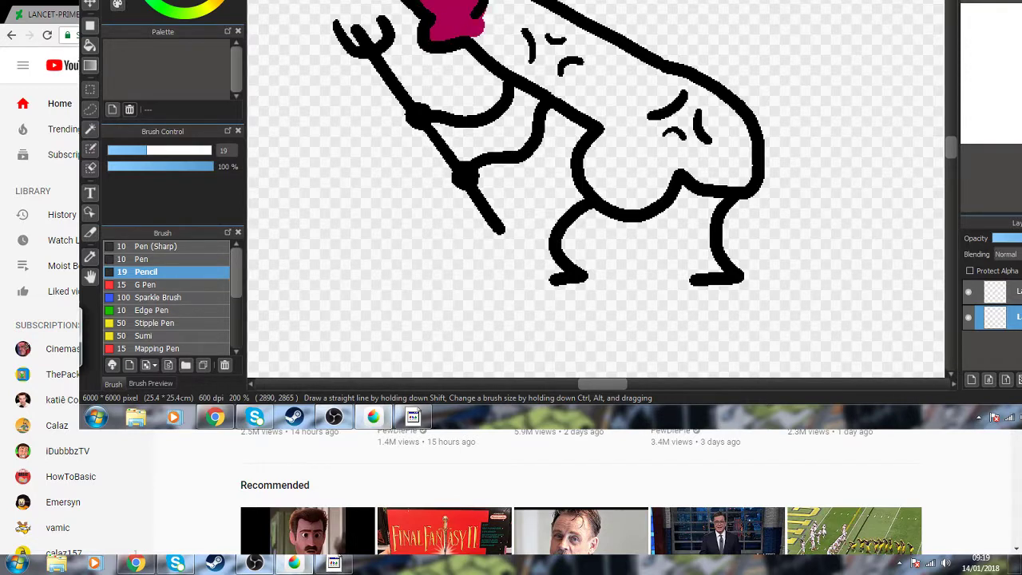
{"action": "mouse_move", "coordinate": [480, 8]}
{"action": "left_mouse_down"}
{"action": "mouse_move", "coordinate": [622, 126]}
{"action": "mouse_move", "coordinate": [636, 174]}
{"action": "mouse_move", "coordinate": [742, 168]}
{"action": "mouse_move", "coordinate": [511, 8]}
{"action": "mouse_move", "coordinate": [663, 112]}
{"action": "left_mouse_up"}
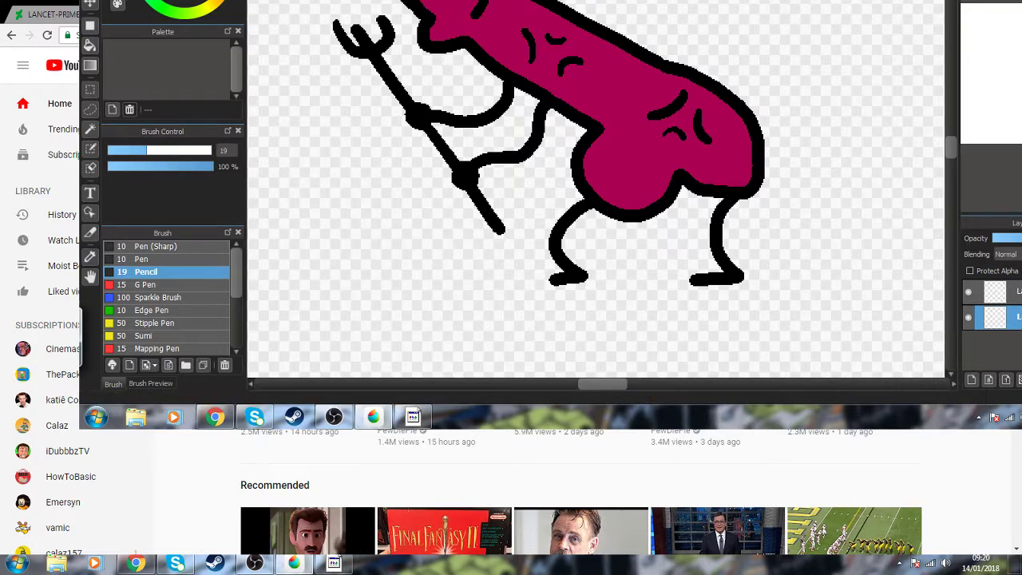
{"action": "left_click", "coordinate": [215, 416]}
{"action": "mouse_move", "coordinate": [334, 417]}
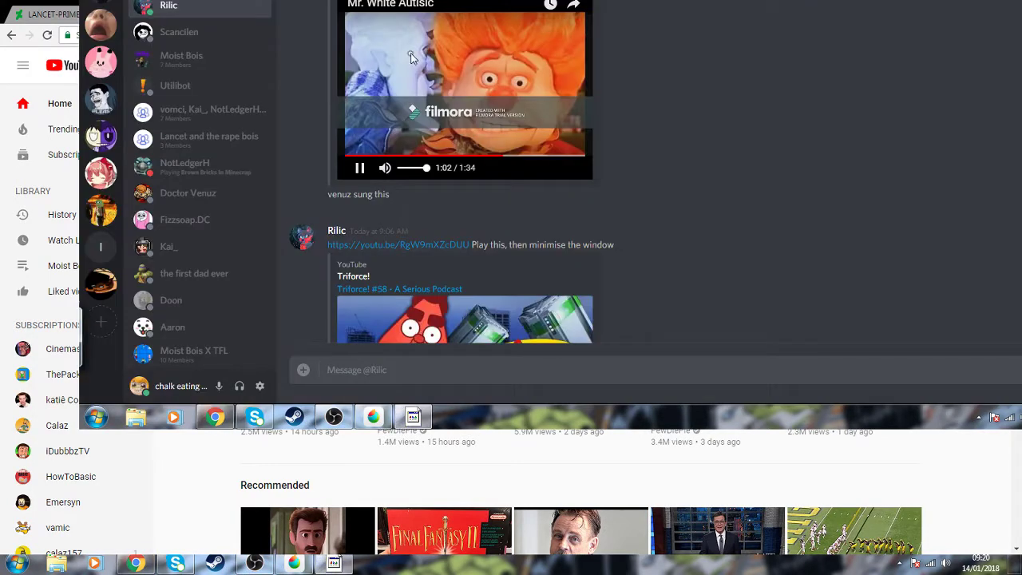
{"action": "left_click", "coordinate": [294, 563]}
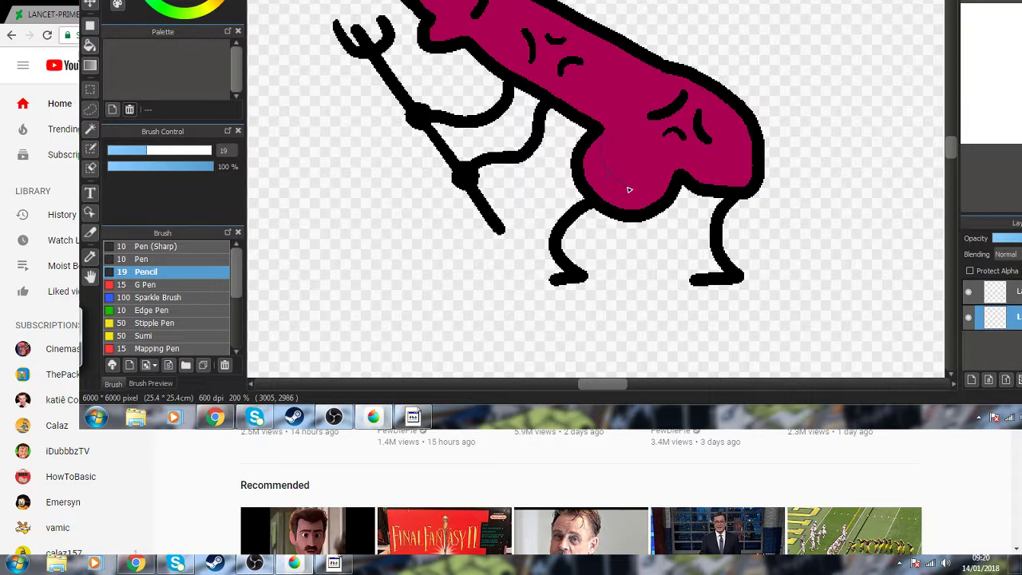
Step: Bucket-fill the lower body and the upper-left strip of the character with purple
{"action": "key", "text": "g"}
{"action": "left_click", "coordinate": [629, 171]}
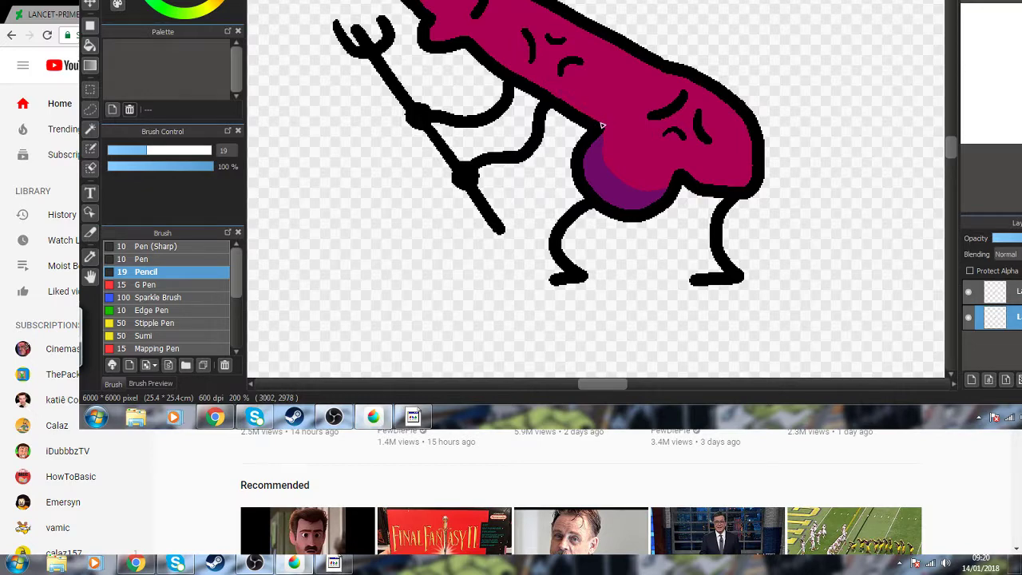
{"action": "left_click", "coordinate": [90, 44]}
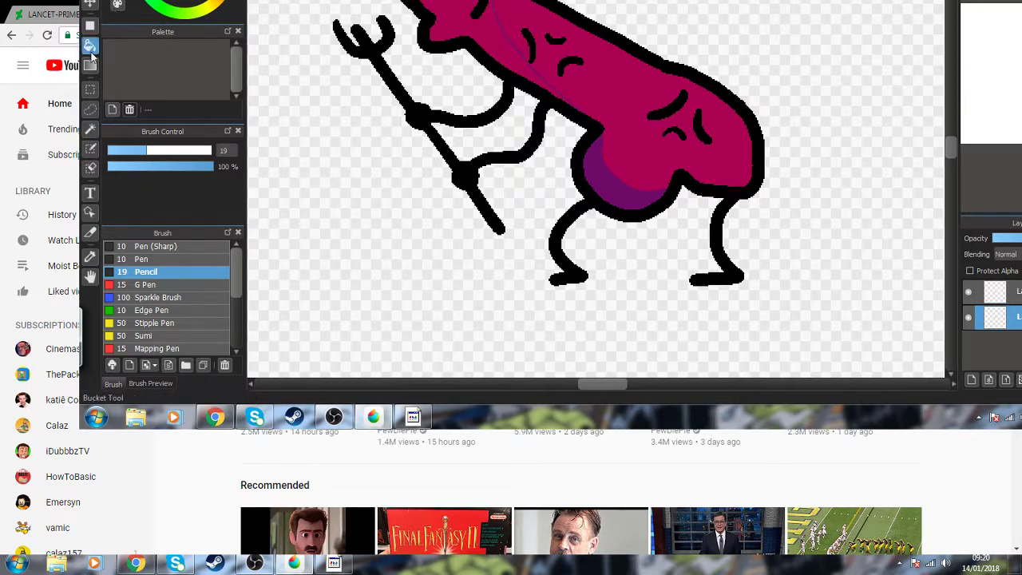
{"action": "left_click", "coordinate": [491, 36]}
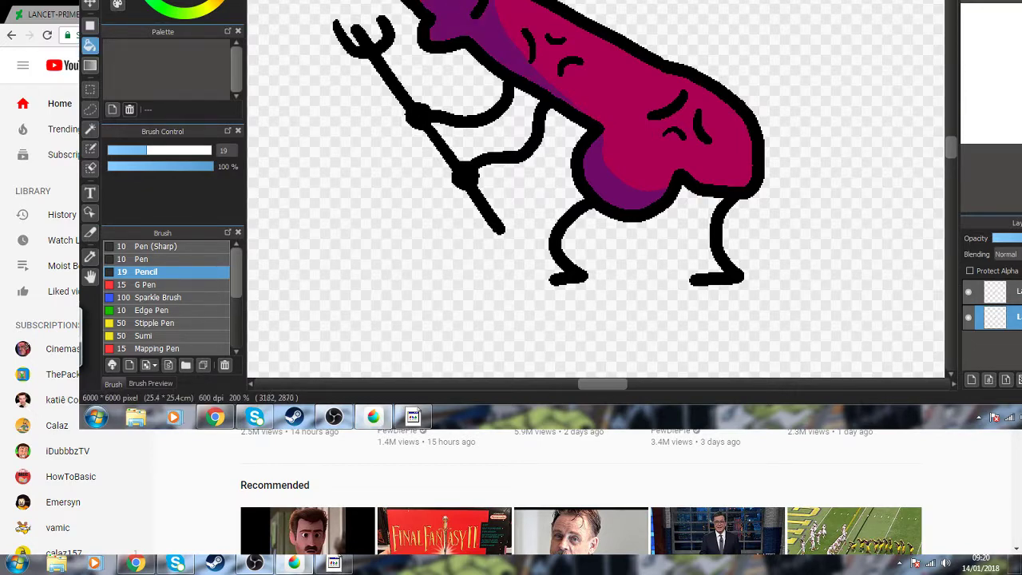
{"action": "key", "text": "ctrl+minus"}
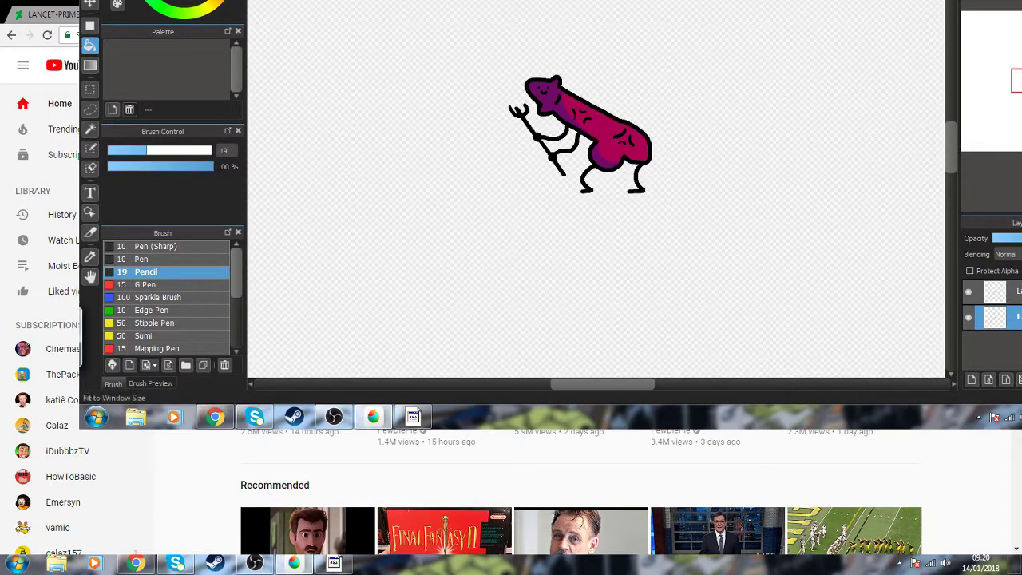
{"action": "key", "text": "ctrl+plus"}
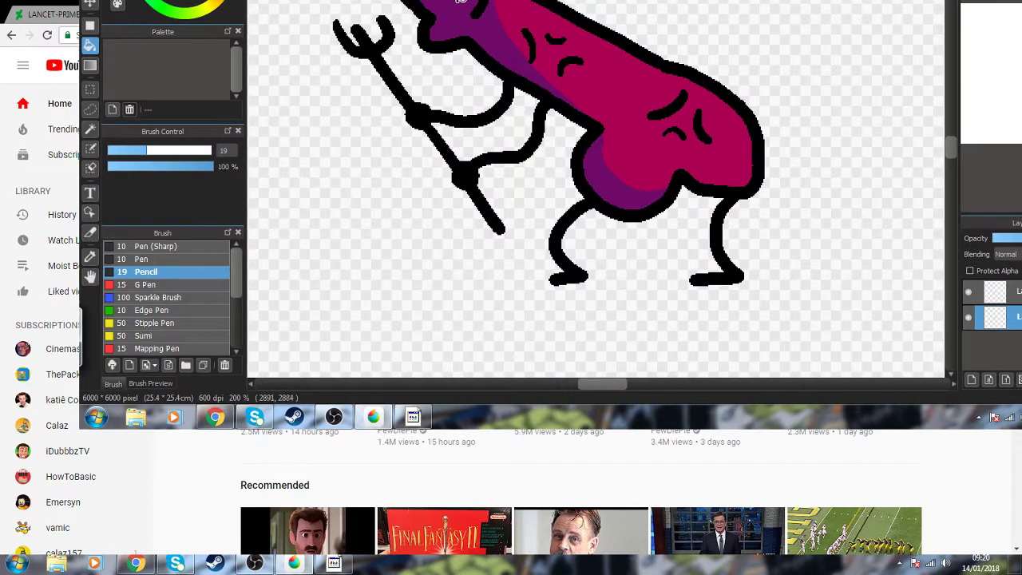
Step: Try darker purple on the upper strip and bottom, then undo those darker fills
{"action": "left_click", "coordinate": [460, 3]}
{"action": "left_click", "coordinate": [616, 174]}
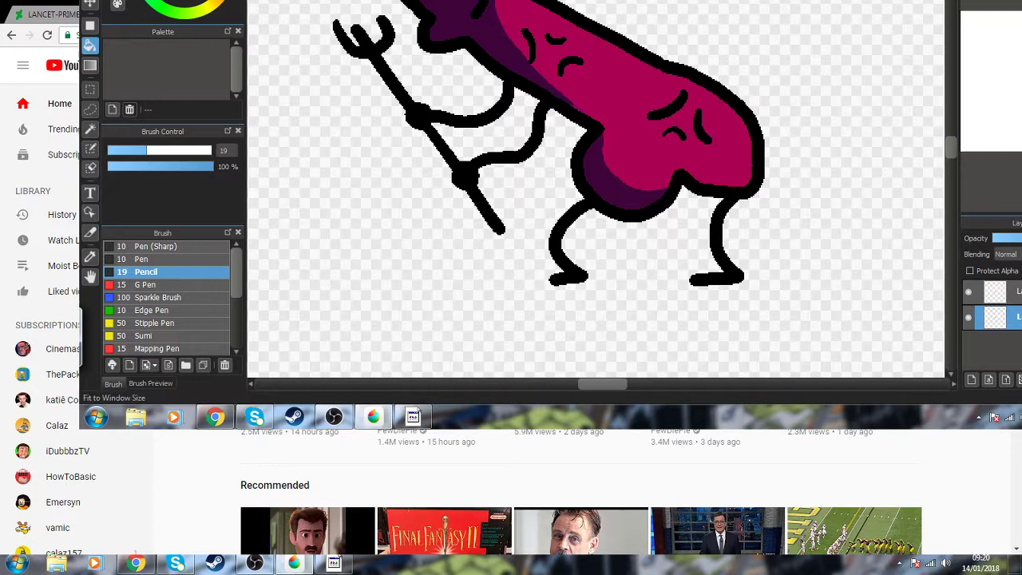
{"action": "key", "text": "ctrl+minus"}
{"action": "key", "text": "ctrl+plus"}
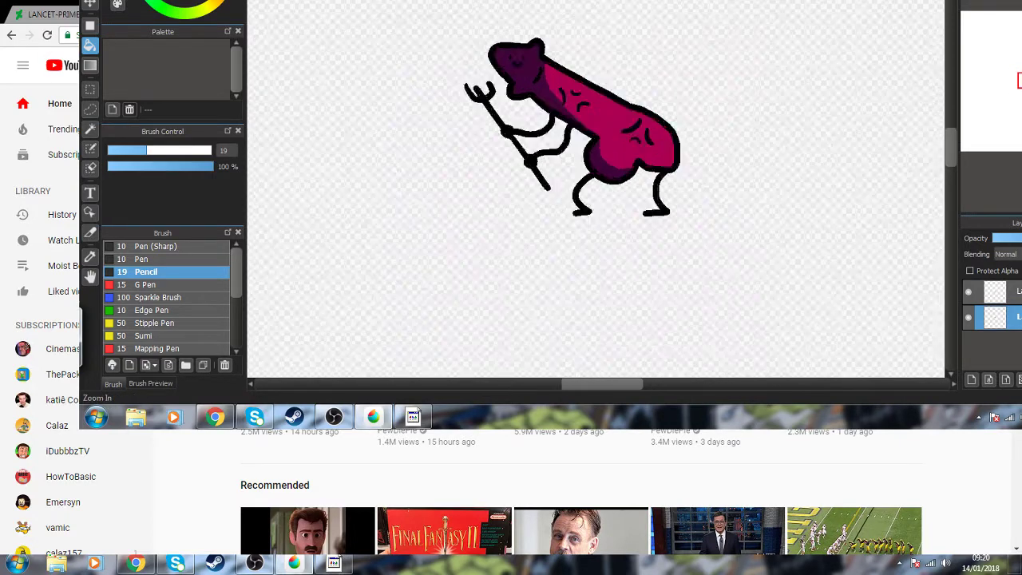
{"action": "key", "text": "ctrl+plus"}
{"action": "key", "text": "ctrl+z"}
{"action": "key", "text": "ctrl+z"}
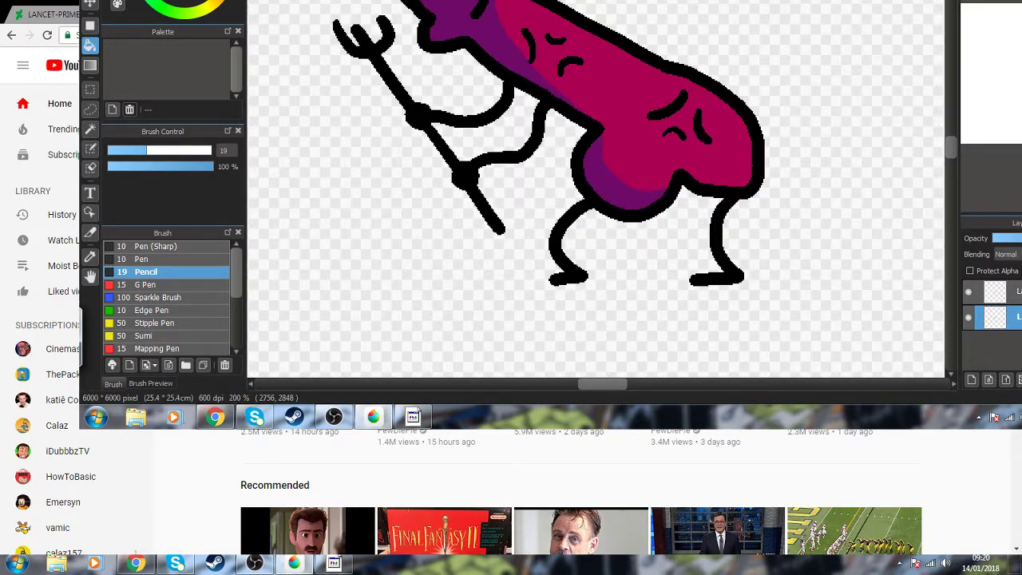
{"action": "key", "text": "b"}
{"action": "key", "text": "ctrl+minus"}
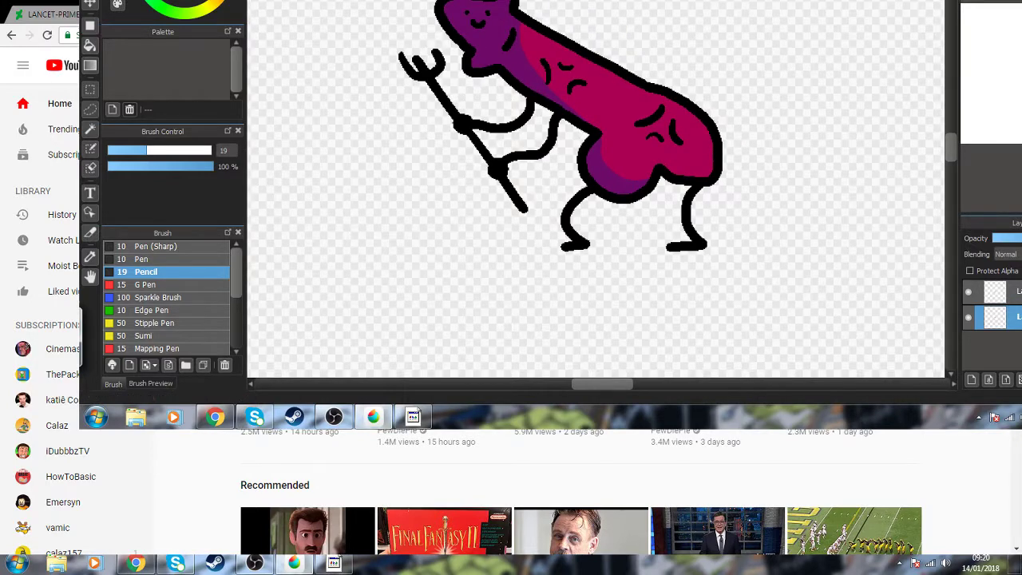
Step: Add a new layer below the character and make it the active layer
{"action": "key", "text": "ctrl+shift+n"}
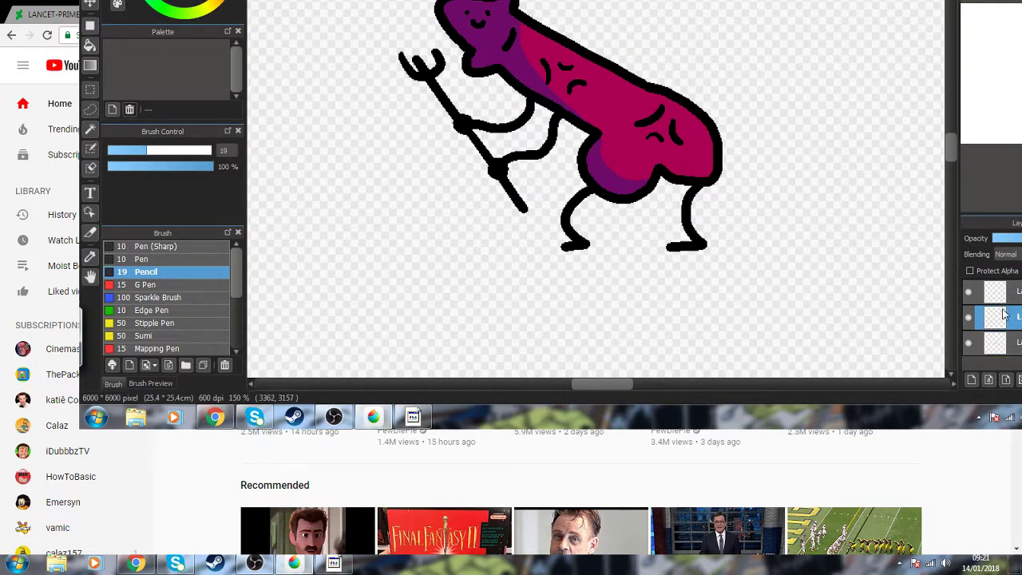
{"action": "left_click", "coordinate": [1011, 346]}
{"action": "scroll", "coordinate": [955, 149], "scroll_direction": "up", "scroll_amount": 2}
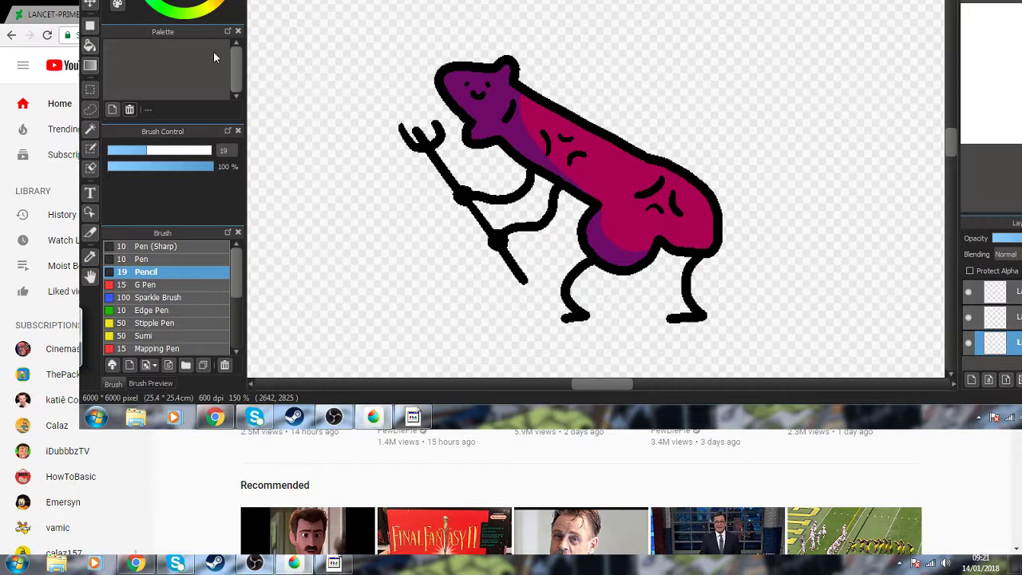
Step: Switch to the Stipple Pen brush and reduce its size to 19
{"action": "left_click", "coordinate": [189, 310]}
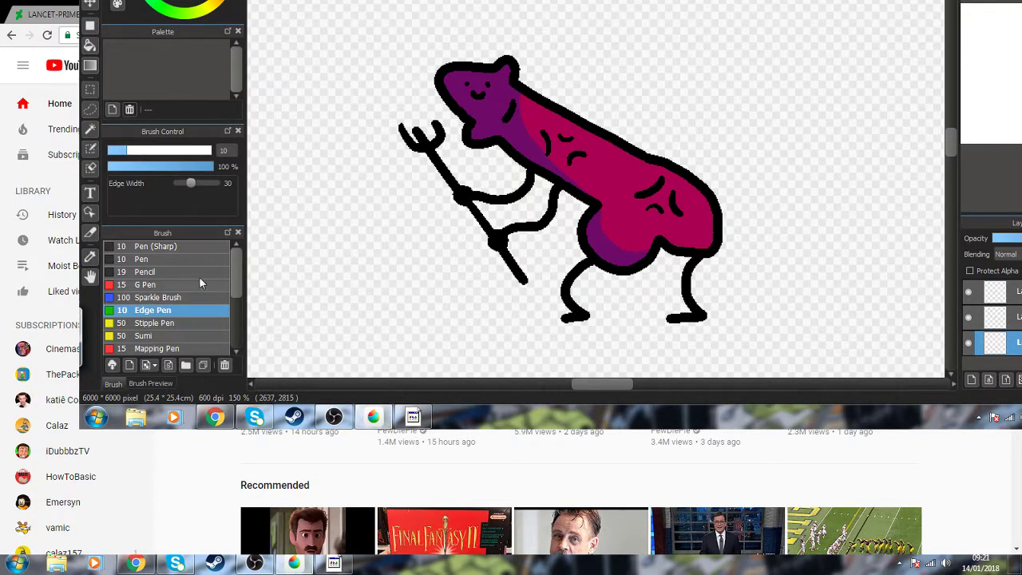
{"action": "left_click", "coordinate": [189, 323]}
{"action": "mouse_move", "coordinate": [399, 1]}
{"action": "left_mouse_down"}
{"action": "mouse_move", "coordinate": [392, 46]}
{"action": "mouse_move", "coordinate": [323, 163]}
{"action": "left_mouse_up"}
{"action": "key", "text": "ctrl+z"}
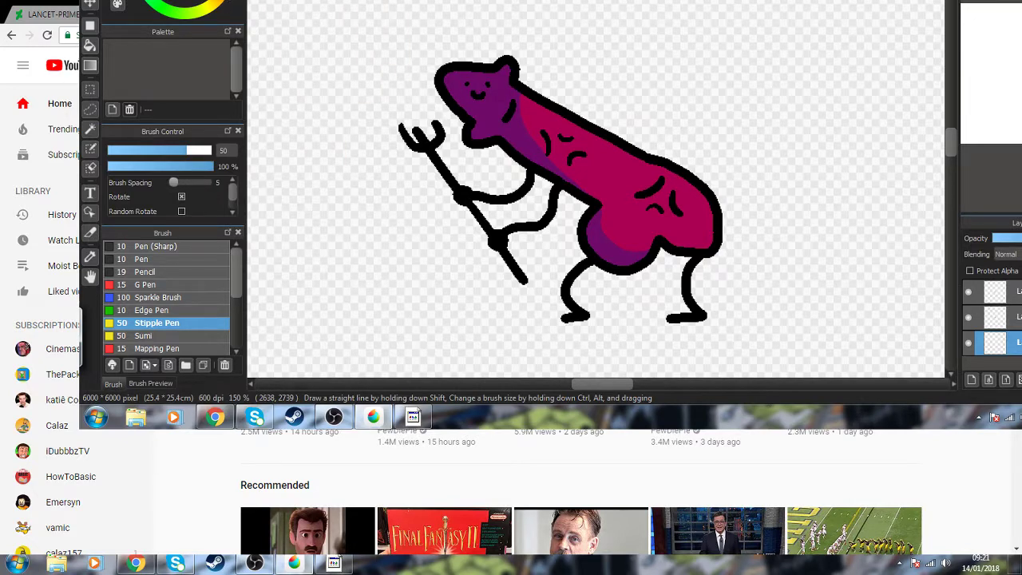
{"action": "mouse_move", "coordinate": [596, 147]}
{"action": "left_mouse_down"}
{"action": "mouse_move", "coordinate": [542, 88]}
{"action": "mouse_move", "coordinate": [564, 24]}
{"action": "left_mouse_up"}
{"action": "key", "text": "ctrl+z"}
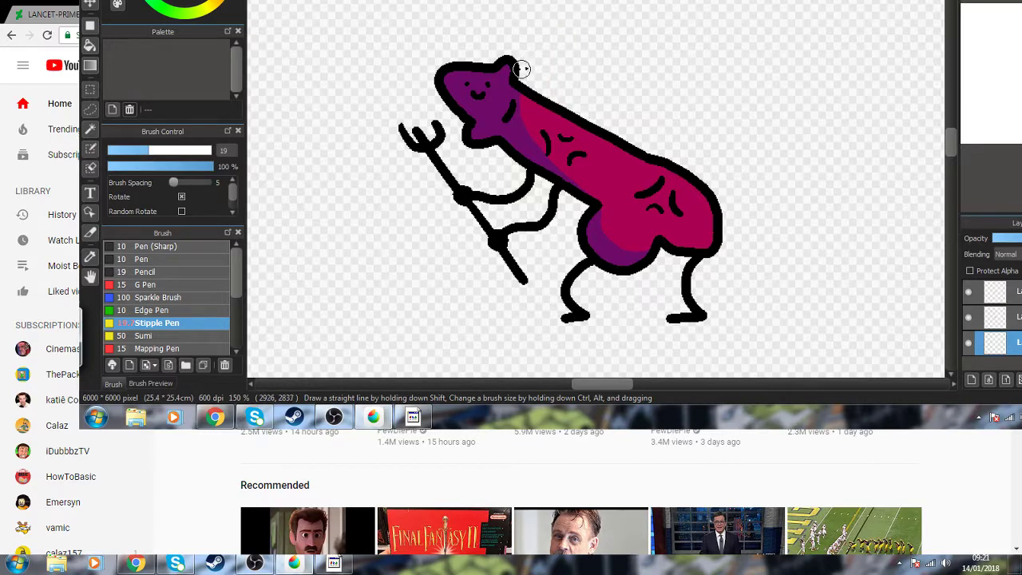
Step: Paint red flame strokes arcing above the head and down the character's right side
{"action": "mouse_move", "coordinate": [521, 68]}
{"action": "left_mouse_down"}
{"action": "mouse_move", "coordinate": [528, 23]}
{"action": "mouse_move", "coordinate": [549, 9]}
{"action": "mouse_move", "coordinate": [613, 5]}
{"action": "mouse_move", "coordinate": [623, 50]}
{"action": "mouse_move", "coordinate": [653, 34]}
{"action": "mouse_move", "coordinate": [706, 167]}
{"action": "mouse_move", "coordinate": [671, 8]}
{"action": "mouse_move", "coordinate": [631, 76]}
{"action": "mouse_move", "coordinate": [611, 10]}
{"action": "mouse_move", "coordinate": [568, 8]}
{"action": "mouse_move", "coordinate": [520, 55]}
{"action": "mouse_move", "coordinate": [515, 27]}
{"action": "left_mouse_up"}
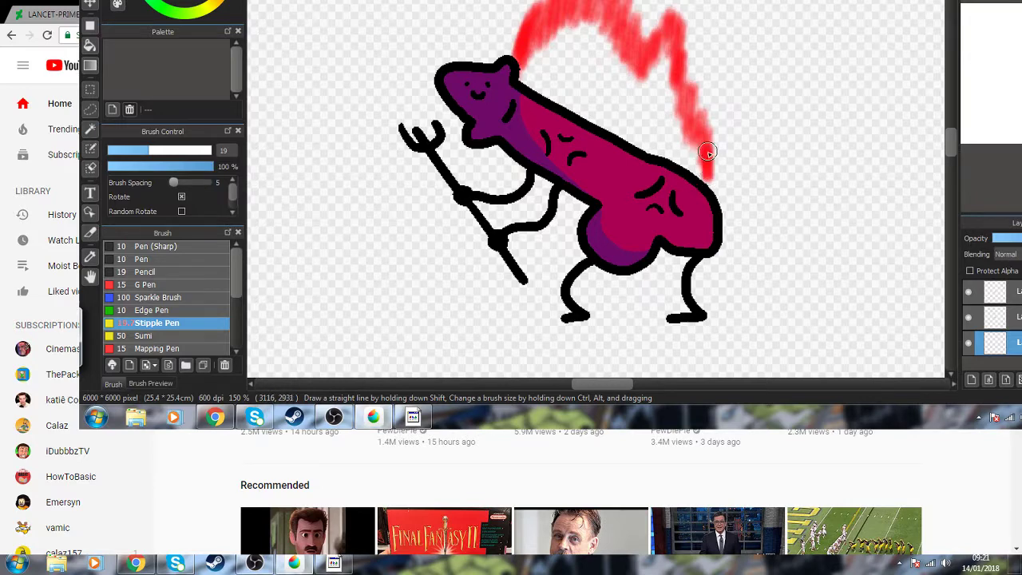
{"action": "left_click_drag", "start_coordinate": [708, 154], "coordinate": [714, 182]}
{"action": "mouse_move", "coordinate": [521, 46]}
{"action": "left_mouse_down"}
{"action": "mouse_move", "coordinate": [519, 80]}
{"action": "mouse_move", "coordinate": [548, 62]}
{"action": "mouse_move", "coordinate": [579, 6]}
{"action": "mouse_move", "coordinate": [603, 120]}
{"action": "mouse_move", "coordinate": [647, 56]}
{"action": "mouse_move", "coordinate": [671, 48]}
{"action": "mouse_move", "coordinate": [685, 131]}
{"action": "mouse_move", "coordinate": [706, 180]}
{"action": "mouse_move", "coordinate": [551, 32]}
{"action": "mouse_move", "coordinate": [591, 112]}
{"action": "mouse_move", "coordinate": [613, 97]}
{"action": "mouse_move", "coordinate": [675, 96]}
{"action": "mouse_move", "coordinate": [578, 136]}
{"action": "left_mouse_up"}
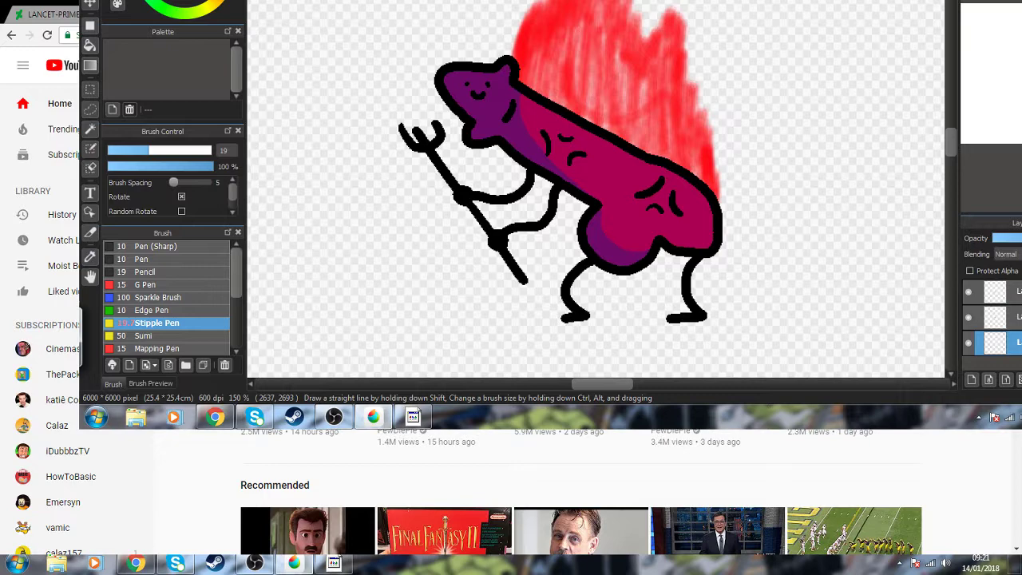
Step: Layer orange and yellow-orange strokes into the flame's upper-left, right side and centre
{"action": "mouse_move", "coordinate": [551, 32]}
{"action": "left_mouse_down"}
{"action": "mouse_move", "coordinate": [536, 88]}
{"action": "mouse_move", "coordinate": [569, 72]}
{"action": "mouse_move", "coordinate": [591, 36]}
{"action": "mouse_move", "coordinate": [603, 48]}
{"action": "mouse_move", "coordinate": [615, 136]}
{"action": "mouse_move", "coordinate": [642, 160]}
{"action": "left_mouse_up"}
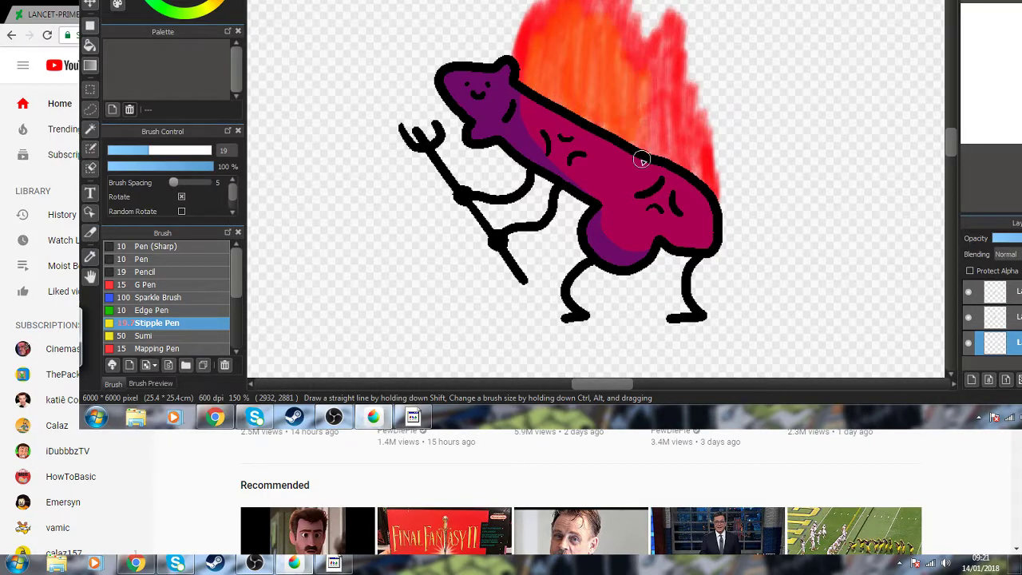
{"action": "mouse_move", "coordinate": [667, 83]}
{"action": "left_mouse_down"}
{"action": "mouse_move", "coordinate": [684, 171]}
{"action": "mouse_move", "coordinate": [616, 155]}
{"action": "left_mouse_up"}
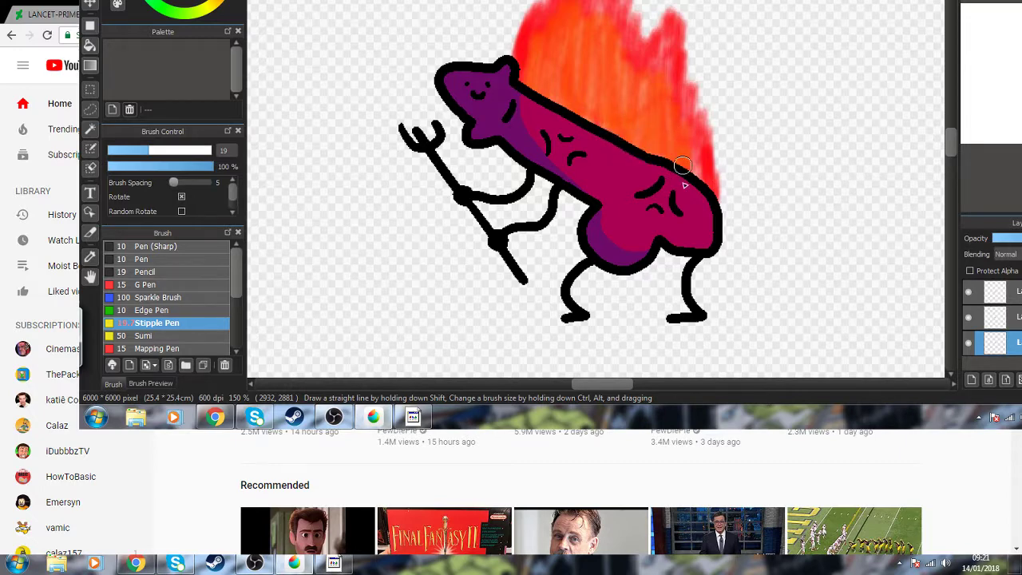
{"action": "mouse_move", "coordinate": [548, 112]}
{"action": "left_mouse_down"}
{"action": "mouse_move", "coordinate": [560, 44]}
{"action": "mouse_move", "coordinate": [581, 104]}
{"action": "mouse_move", "coordinate": [615, 64]}
{"action": "mouse_move", "coordinate": [630, 155]}
{"action": "mouse_move", "coordinate": [671, 115]}
{"action": "left_mouse_up"}
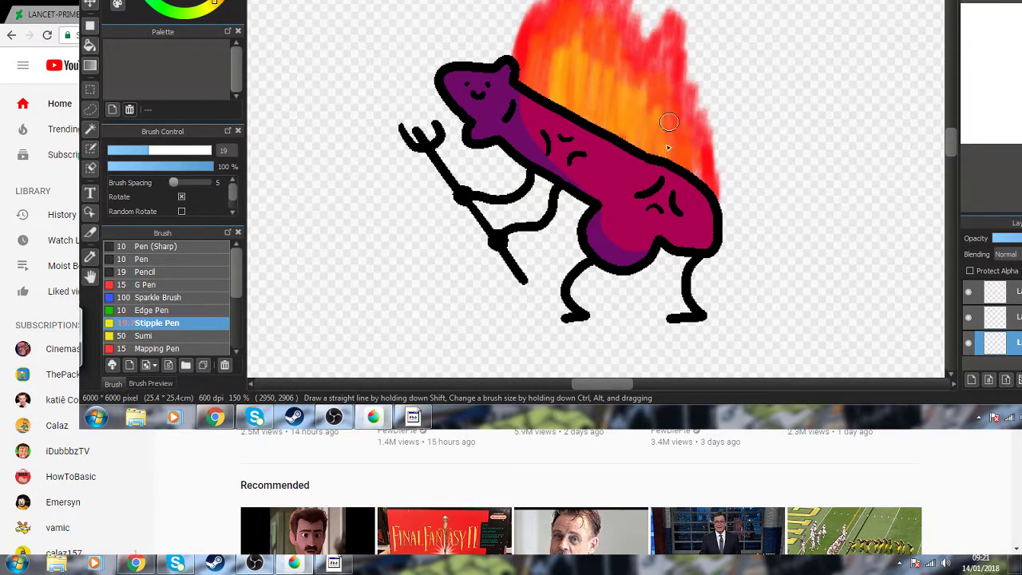
{"action": "key", "text": "ctrl+z"}
{"action": "mouse_move", "coordinate": [535, 95]}
{"action": "left_mouse_down"}
{"action": "mouse_move", "coordinate": [572, 40]}
{"action": "mouse_move", "coordinate": [585, 141]}
{"action": "mouse_move", "coordinate": [637, 103]}
{"action": "mouse_move", "coordinate": [663, 164]}
{"action": "mouse_move", "coordinate": [645, 88]}
{"action": "mouse_move", "coordinate": [599, 128]}
{"action": "mouse_move", "coordinate": [575, 51]}
{"action": "mouse_move", "coordinate": [599, 114]}
{"action": "mouse_move", "coordinate": [584, 109]}
{"action": "mouse_move", "coordinate": [626, 153]}
{"action": "mouse_move", "coordinate": [578, 106]}
{"action": "left_mouse_up"}
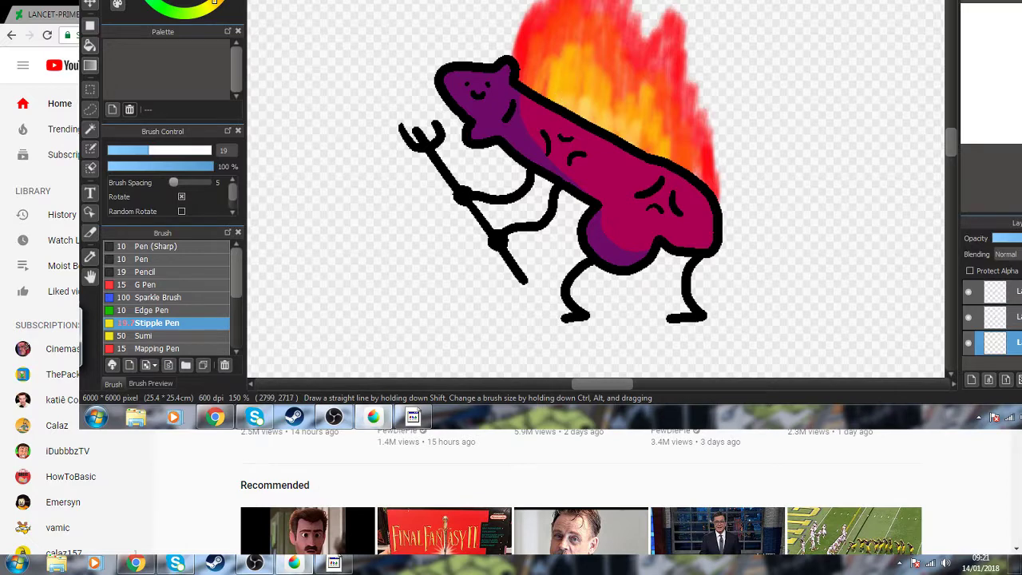
Step: Pick a thinner plain pen, then bring the OBS Studio recording window forward from the taskbar
{"action": "left_click", "coordinate": [151, 259]}
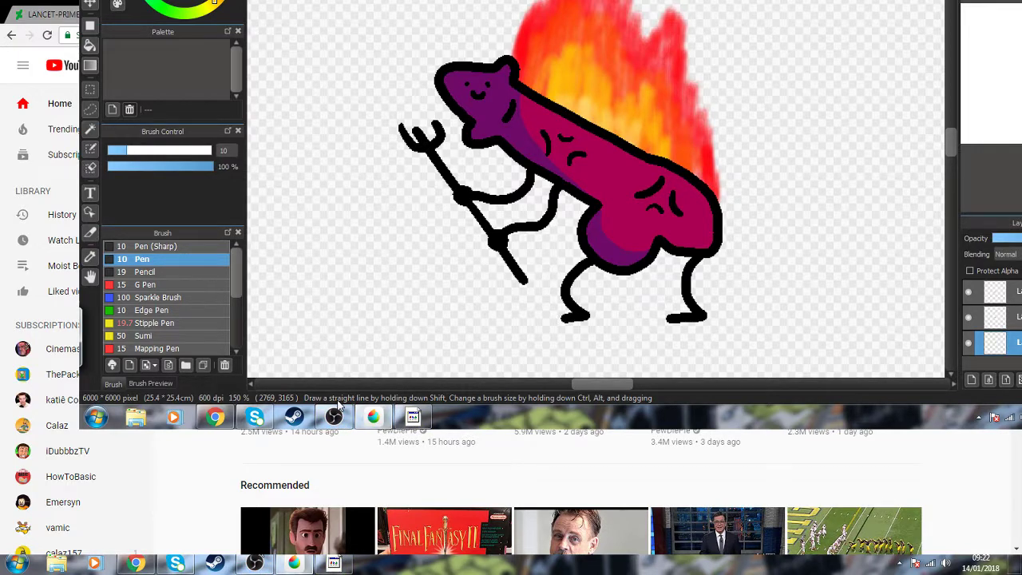
{"action": "left_click", "coordinate": [334, 417]}
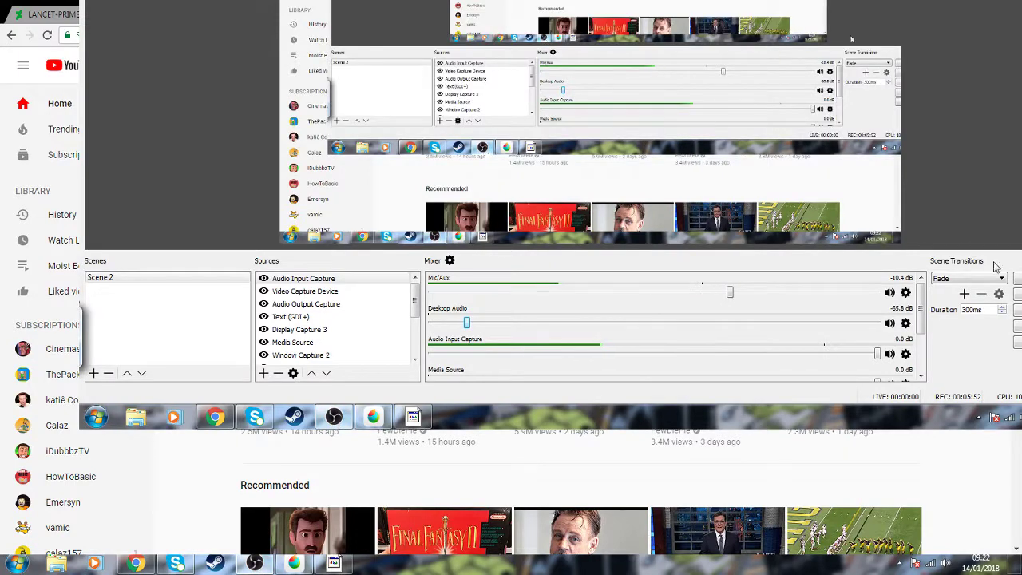